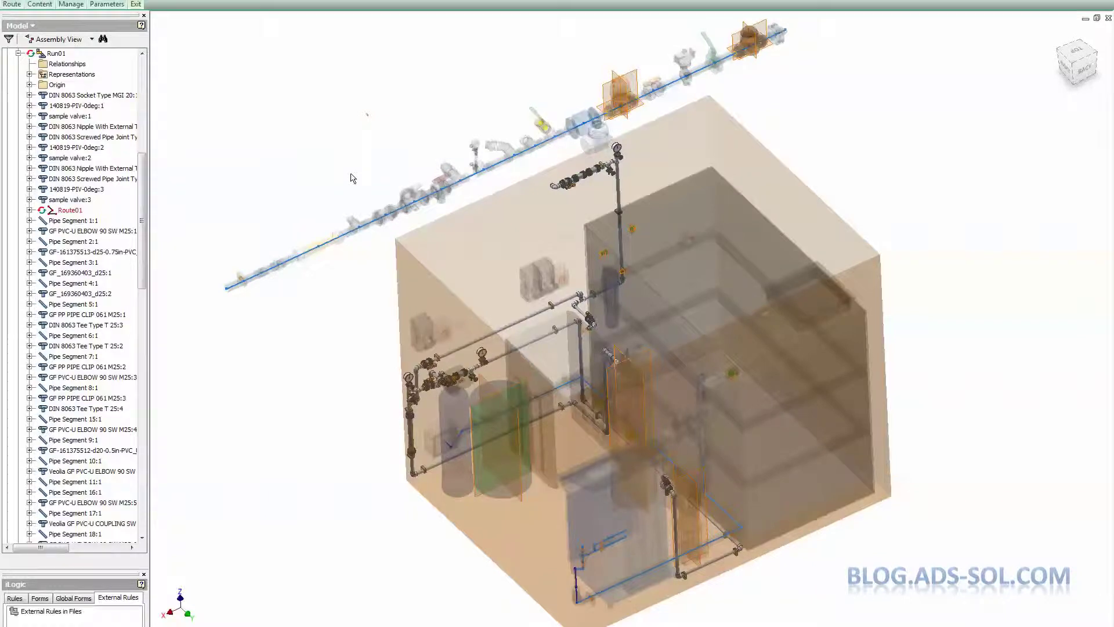
key("F6")
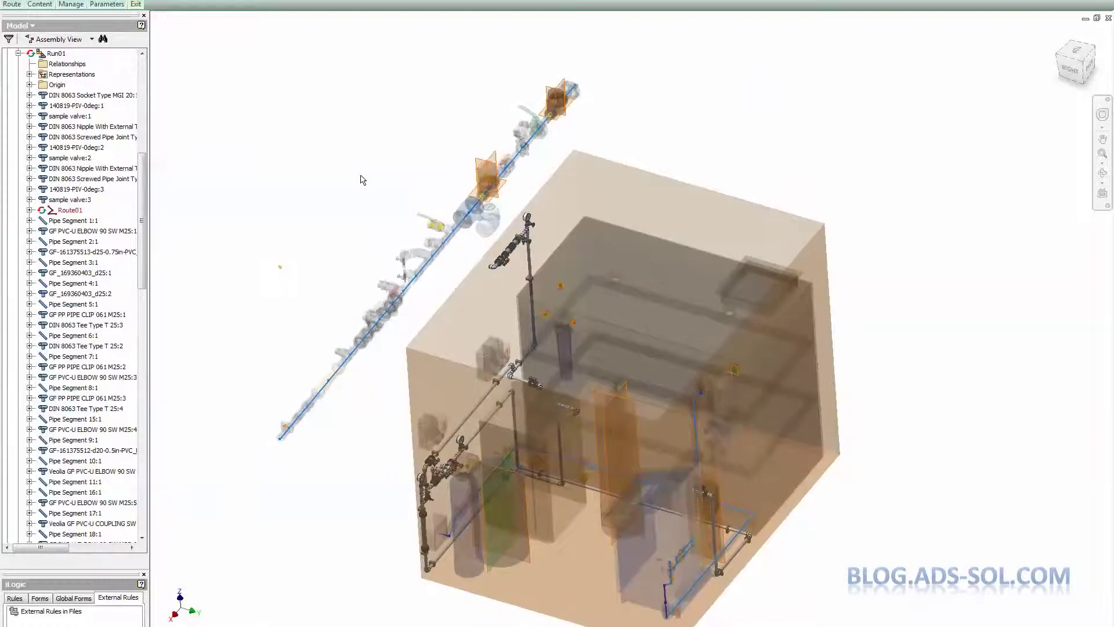
left_click(12, 4)
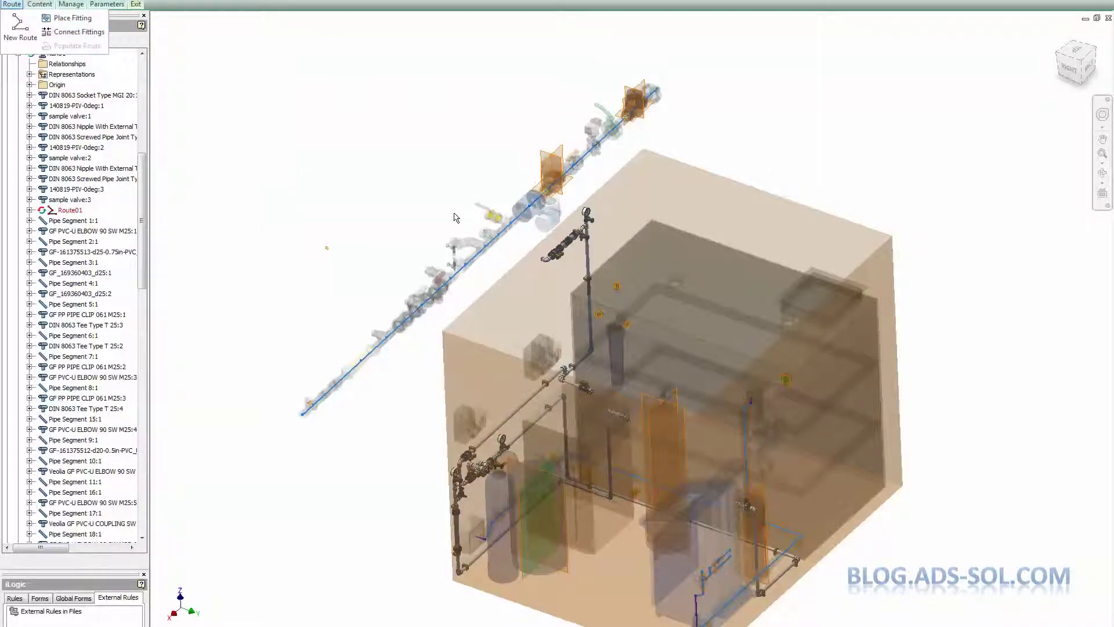
left_click(421, 208)
type("P")
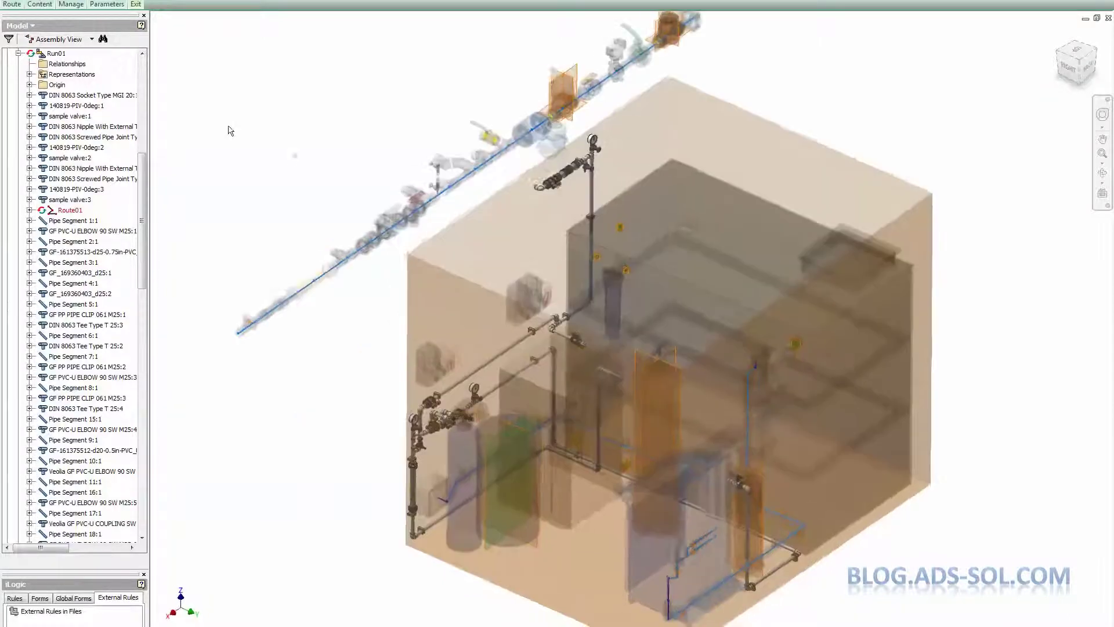
Show the favorites browser in place of the model tree and display the Content Center group.
left_click(29, 27)
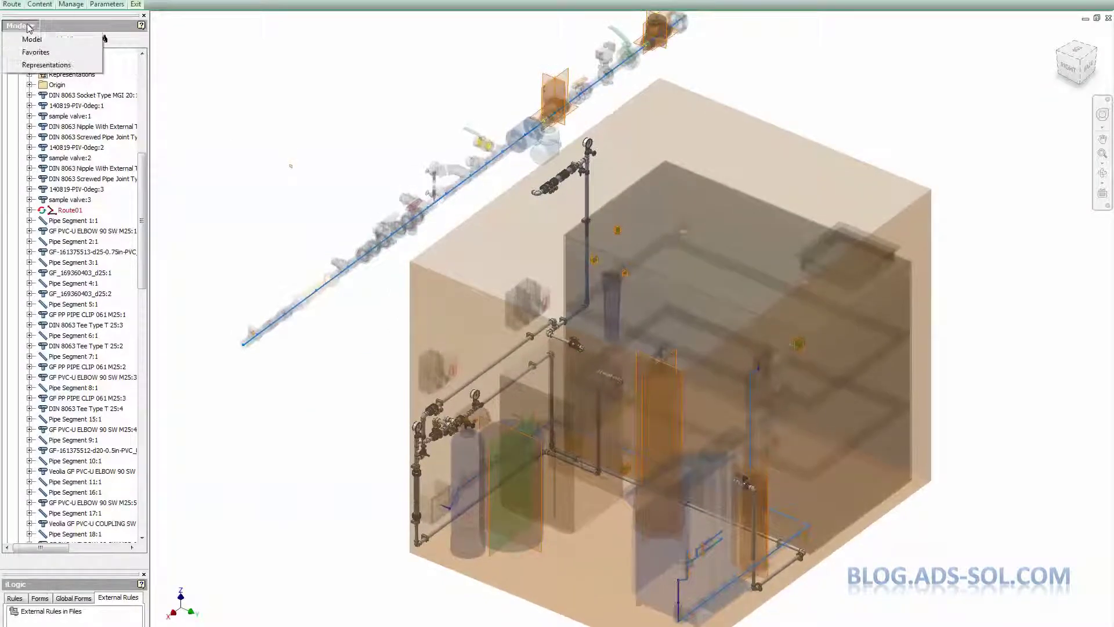
left_click(38, 65)
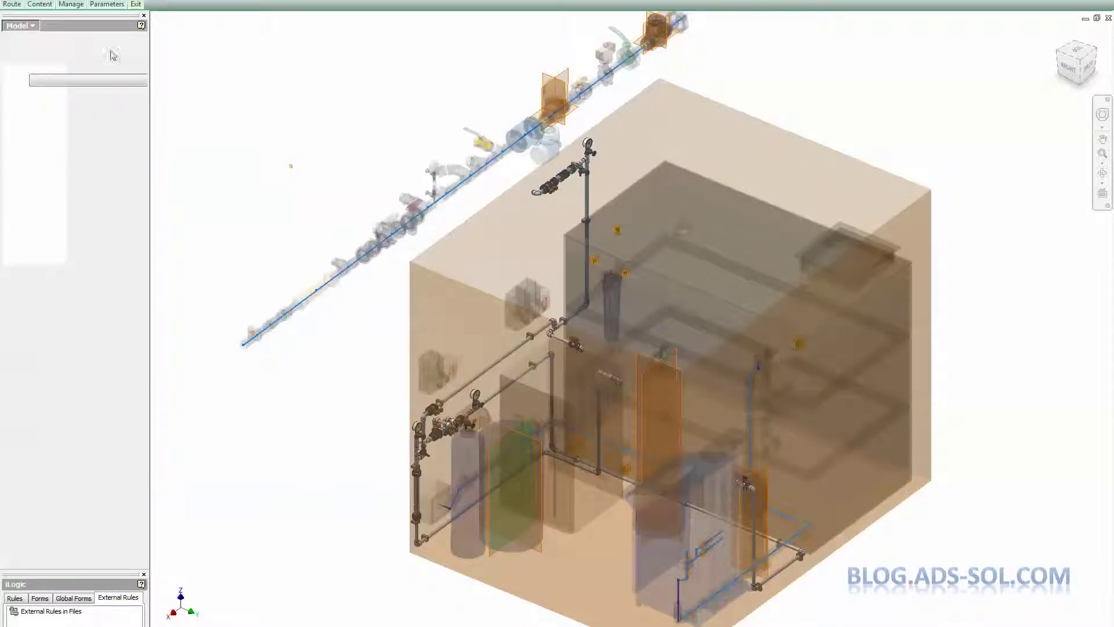
left_click(50, 253)
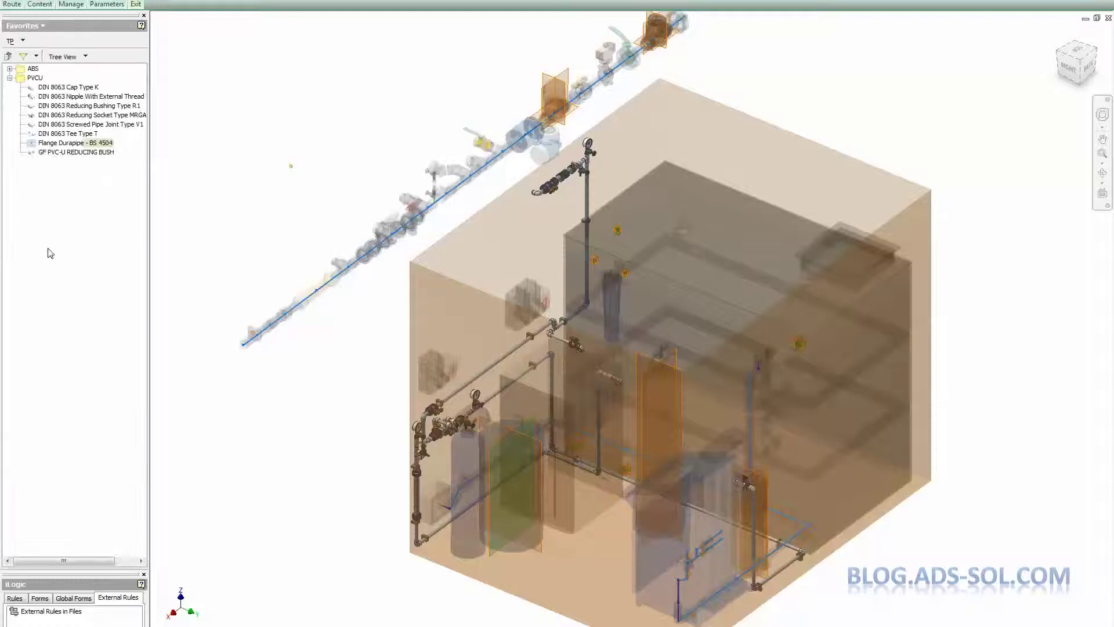
left_click(22, 40)
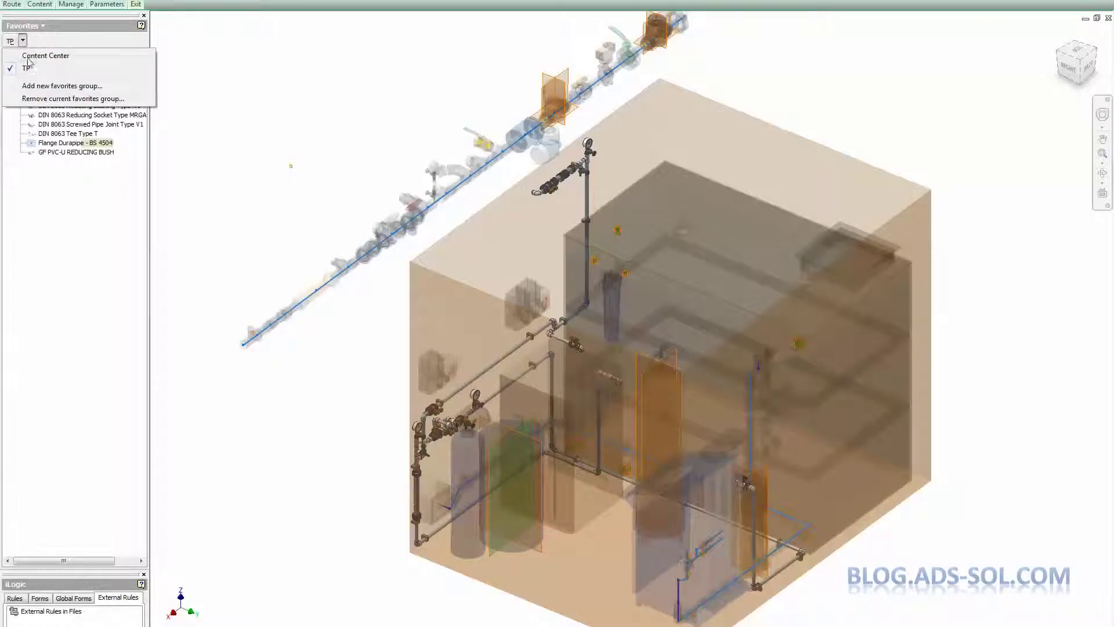
left_click(84, 62)
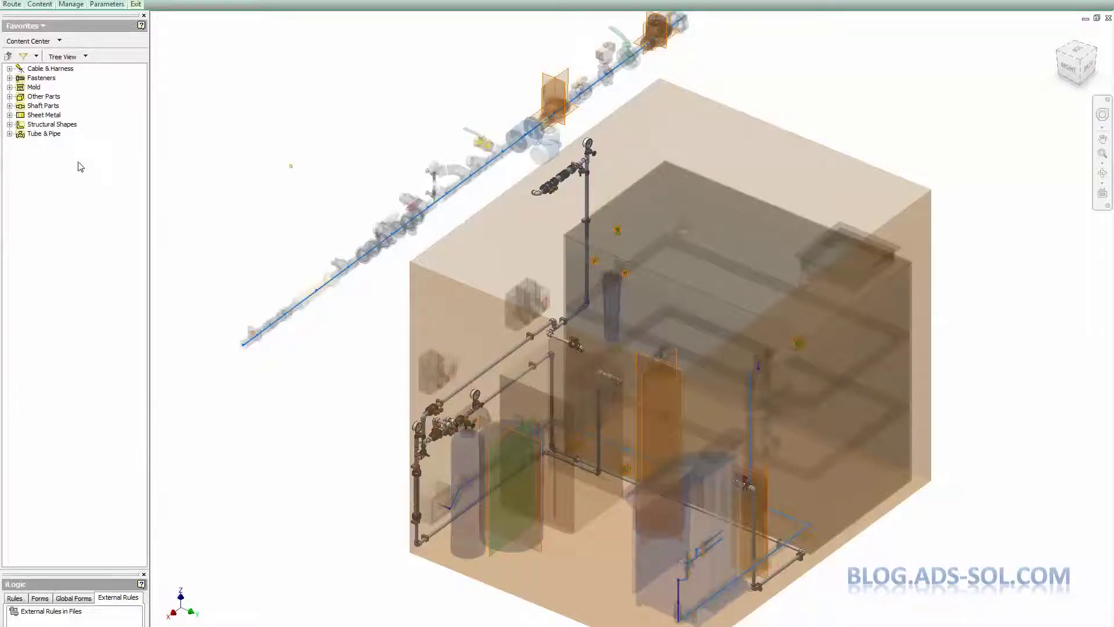
Switch the favorites list back to the TP group and expand its PVCU folder.
left_click(59, 40)
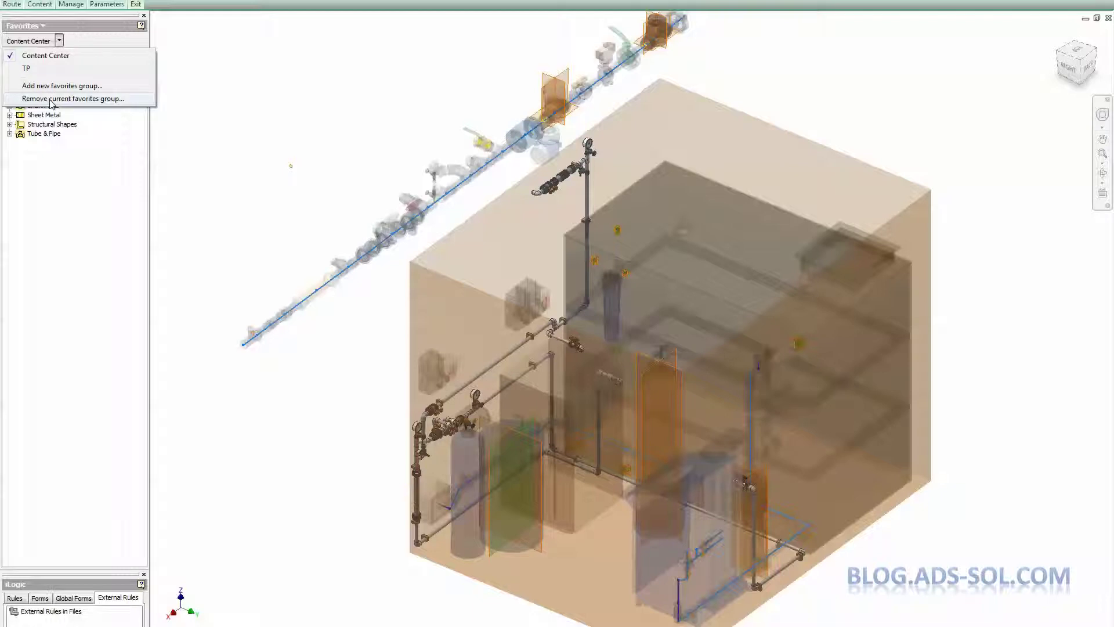
left_click(55, 69)
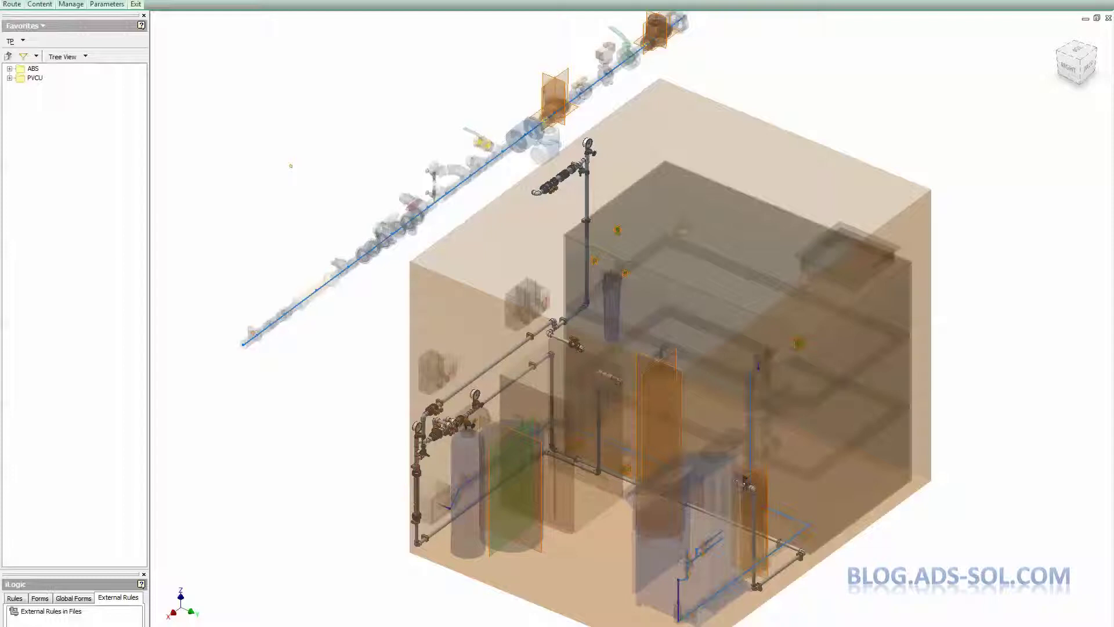
left_click(12, 79)
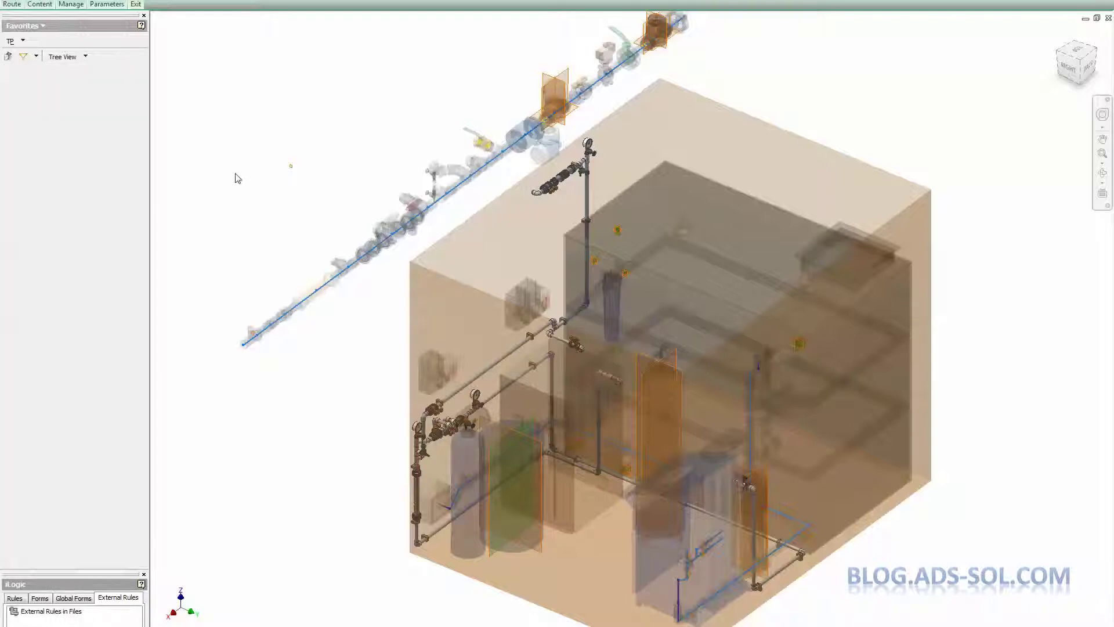
scroll(278, 183, "down", 2)
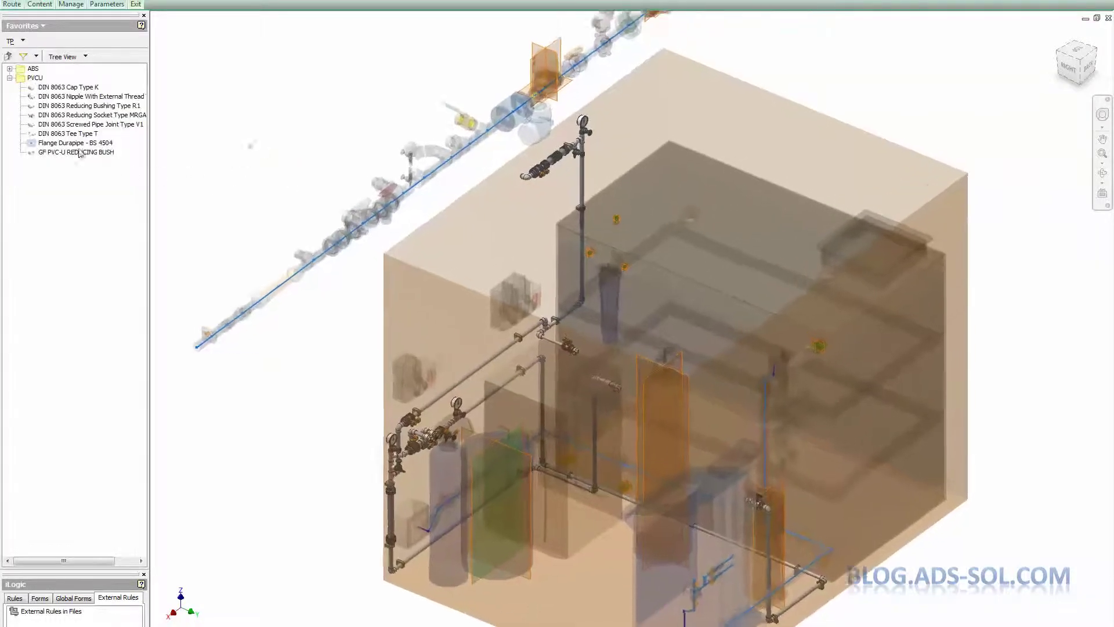
Try to place the Flange Durapipe - BS 4504 and the DIN 8063 Screwed Pipe Joint Type V1 from the PVCU favorites.
left_click_drag(79, 144, 122, 148)
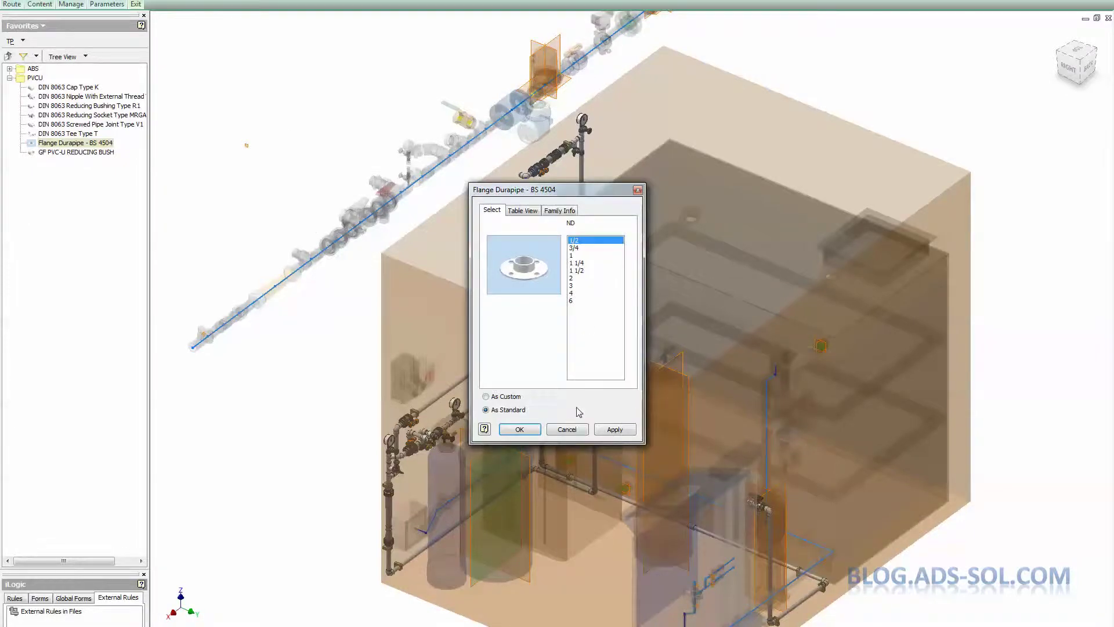
left_click(566, 429)
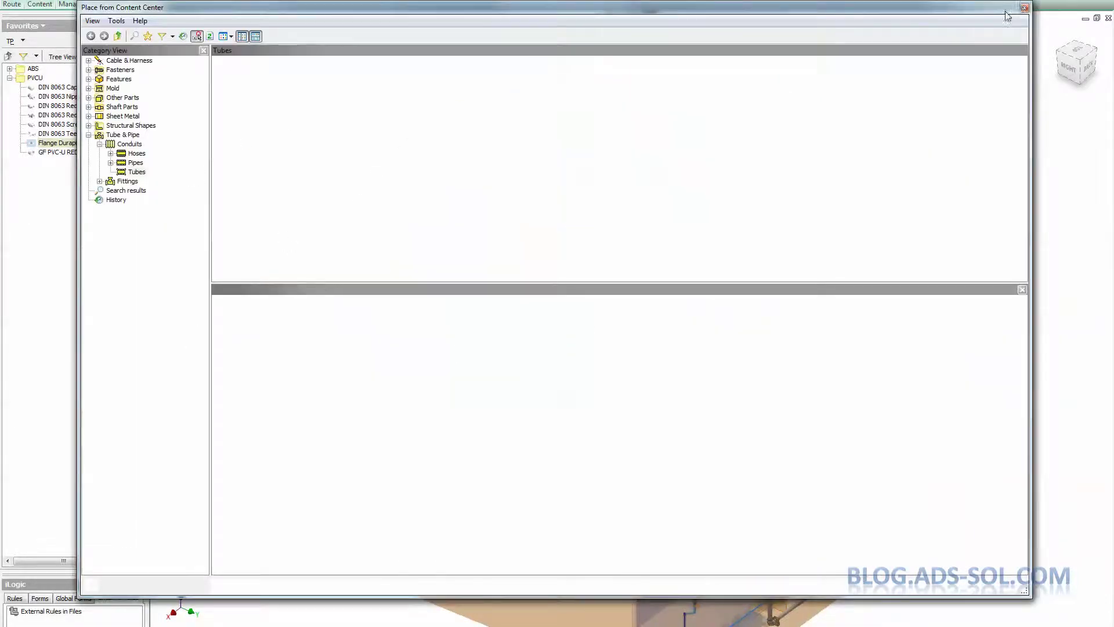
left_click(1025, 7)
left_click_drag(63, 124, 328, 178)
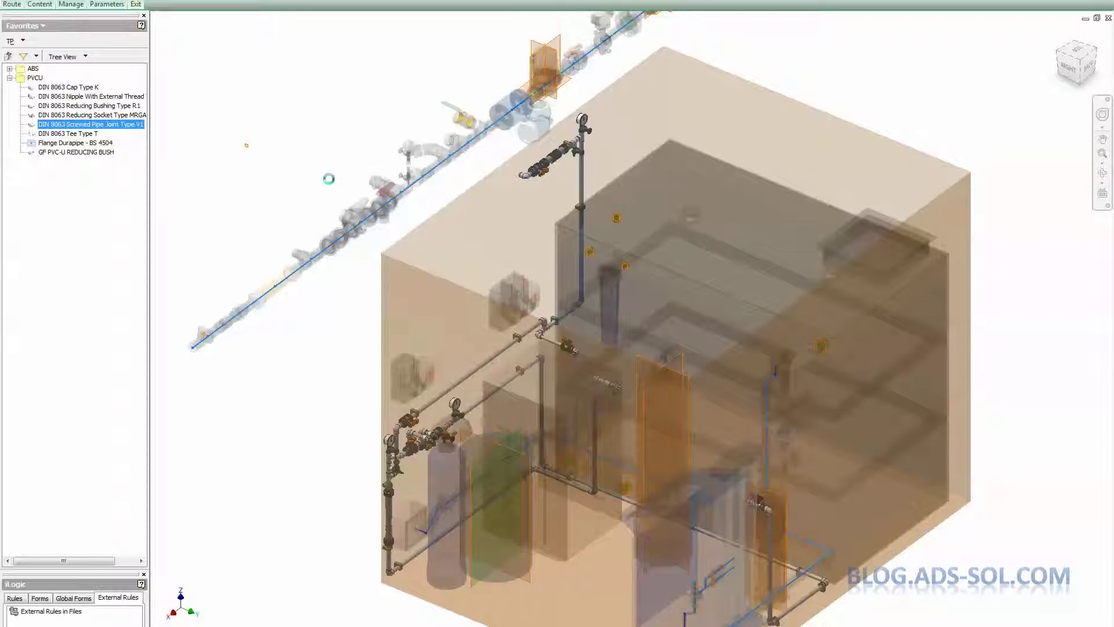
Restore the model browser, switch to SHORTCUTS.txt in Notepad++ and widen its window so each library path fits on one line.
left_click(30, 27)
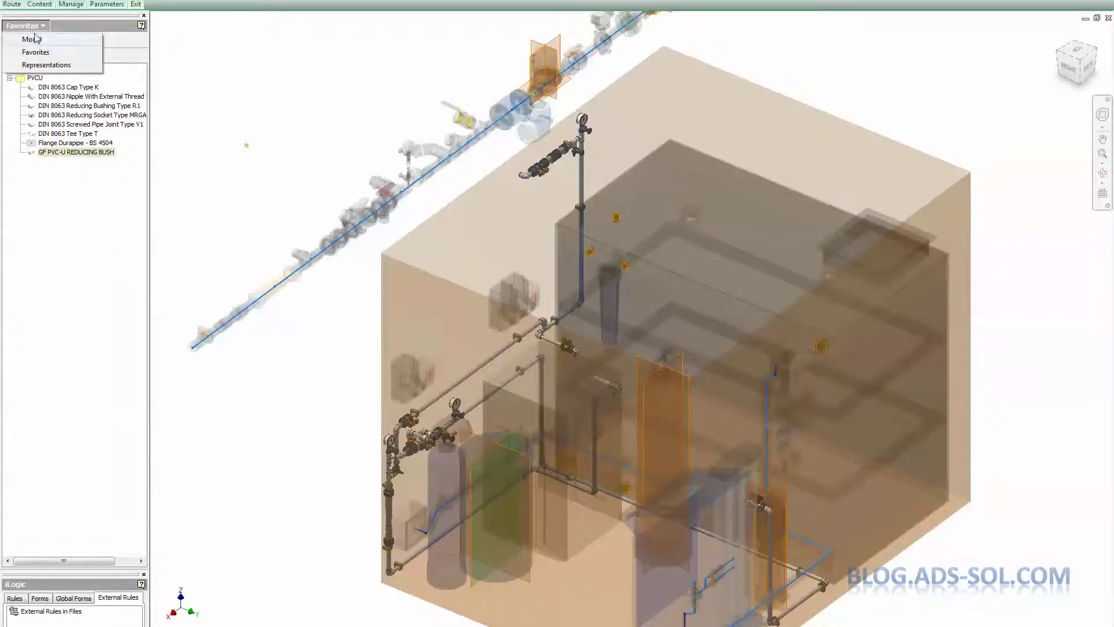
left_click(36, 40)
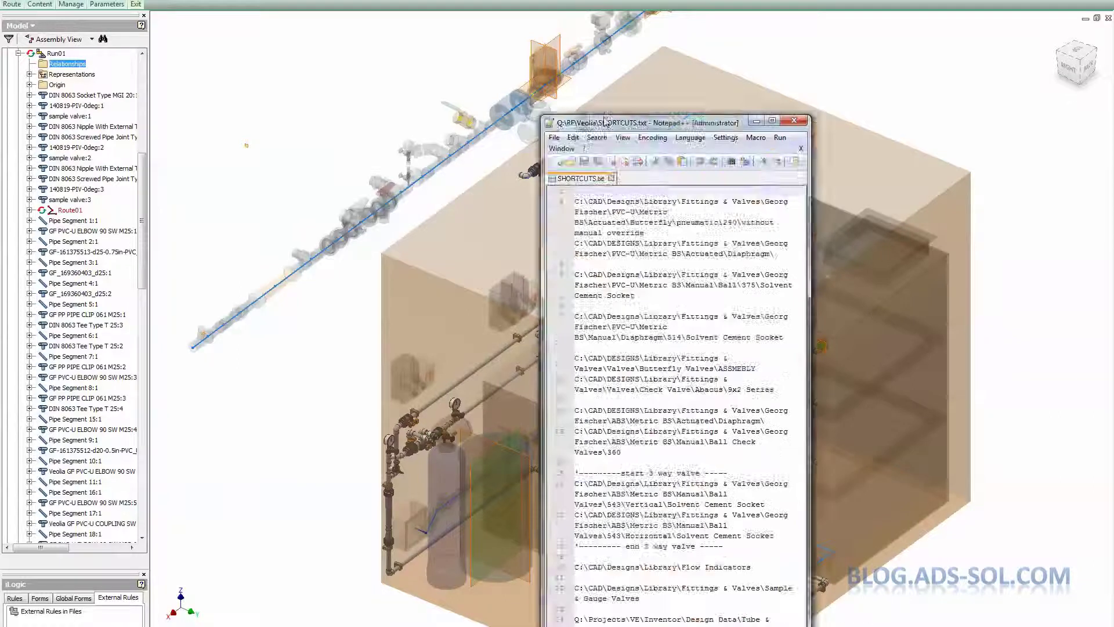
left_click_drag(643, 116, 361, 42)
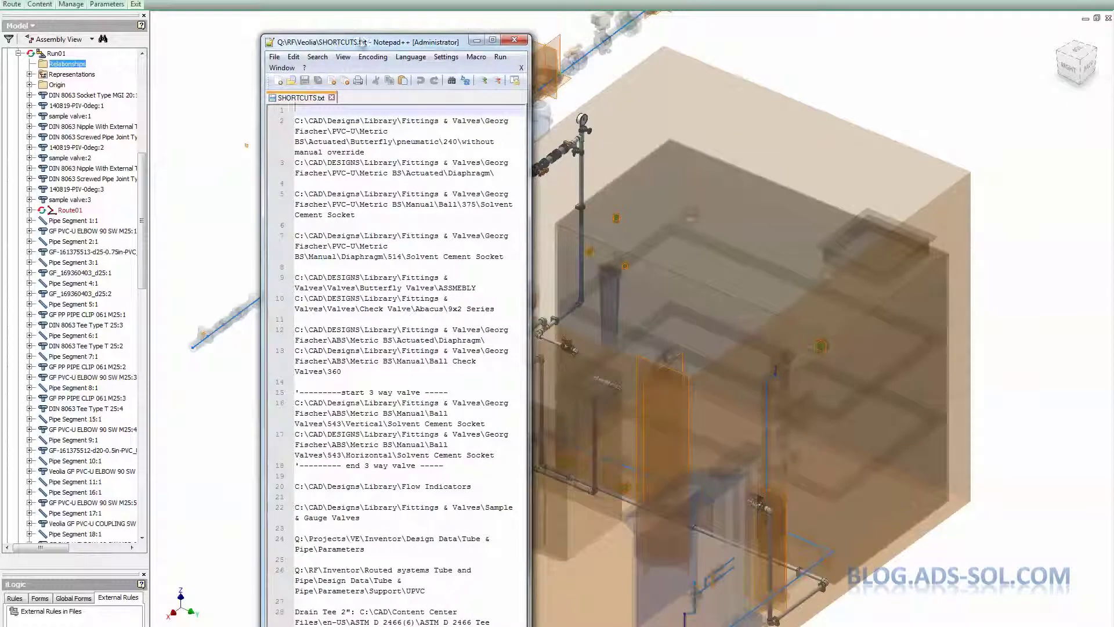
left_click(397, 299)
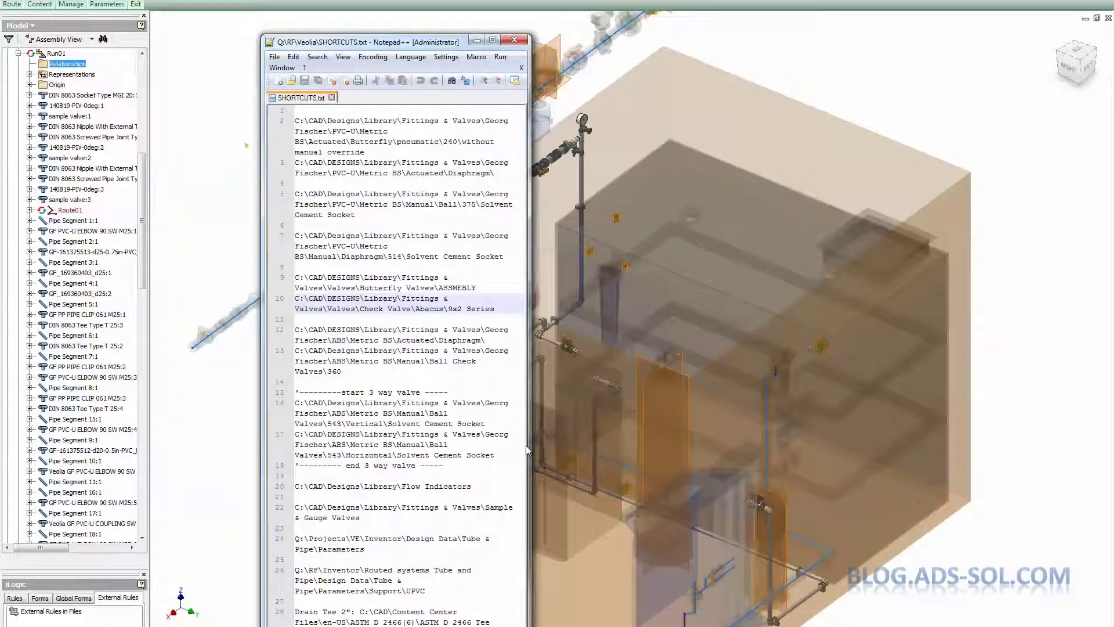
left_click_drag(529, 447, 1007, 457)
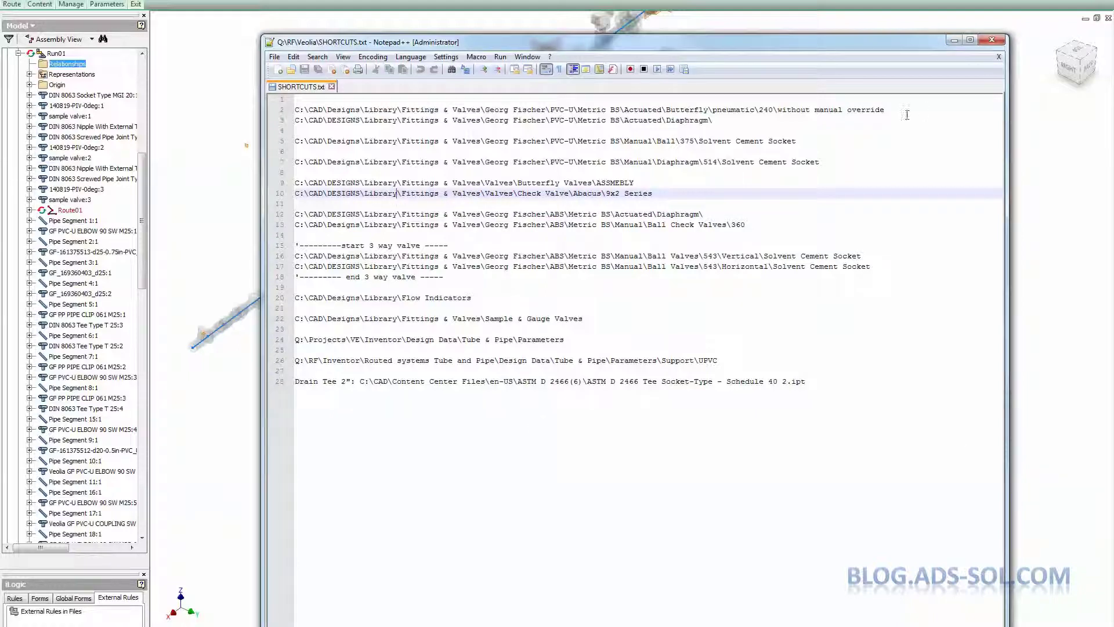
Copy the PVC-U pneumatic 240 "without manual override" butterfly valve path from SHORTCUTS.txt and open that folder in Inventor's Place Fitting dialog.
left_click_drag(904, 110, 300, 109)
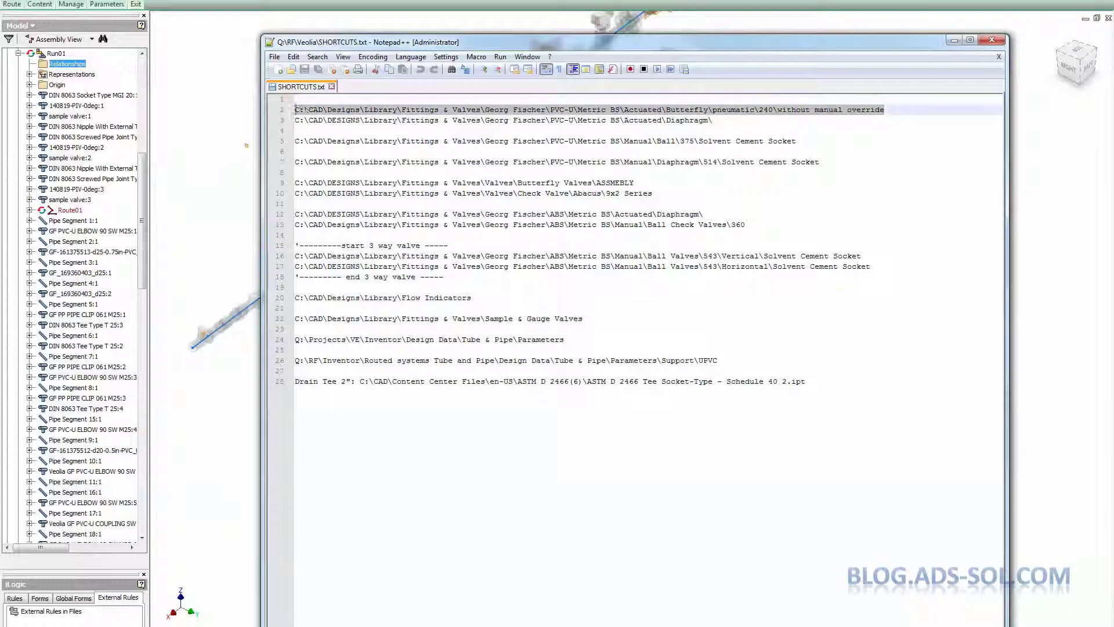
right_click(318, 118)
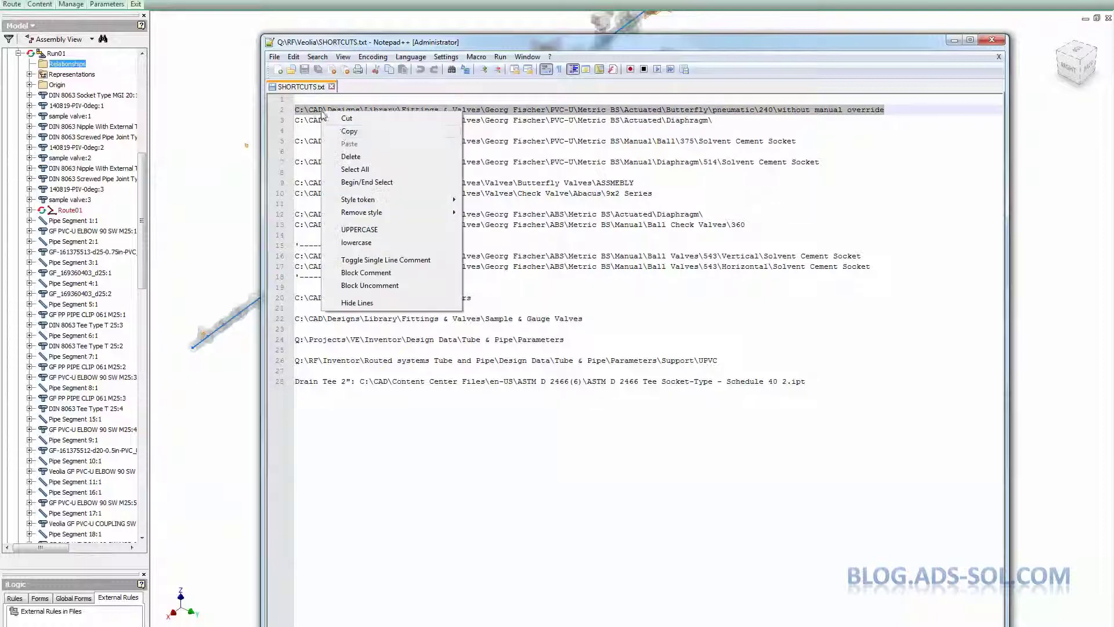
left_click(343, 131)
left_click(237, 147)
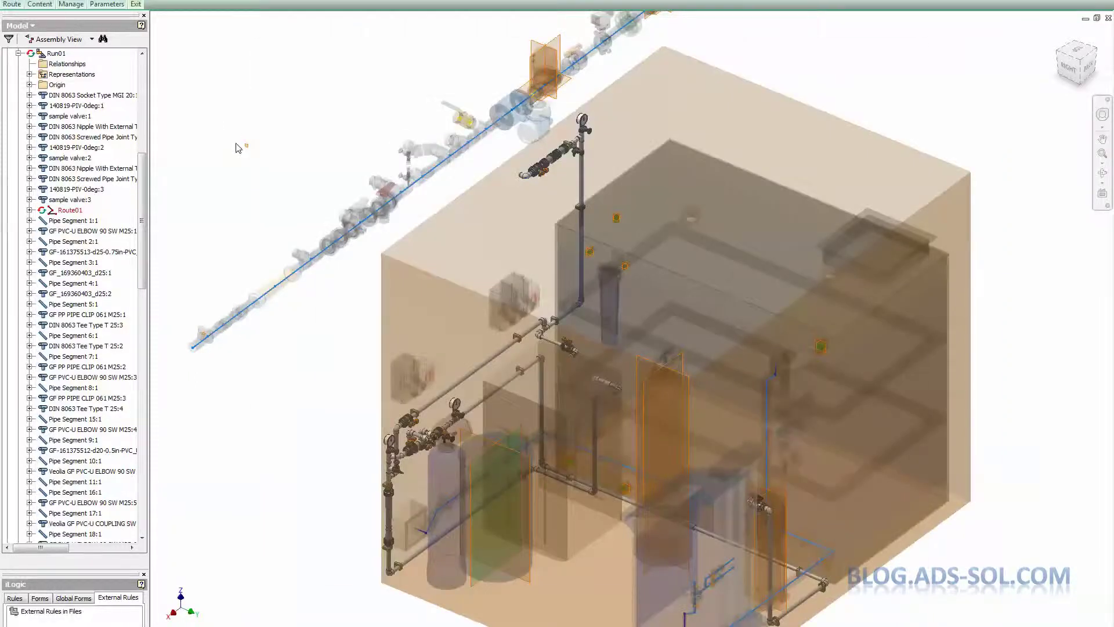
key("p")
key("ctrl+v")
key("Return")
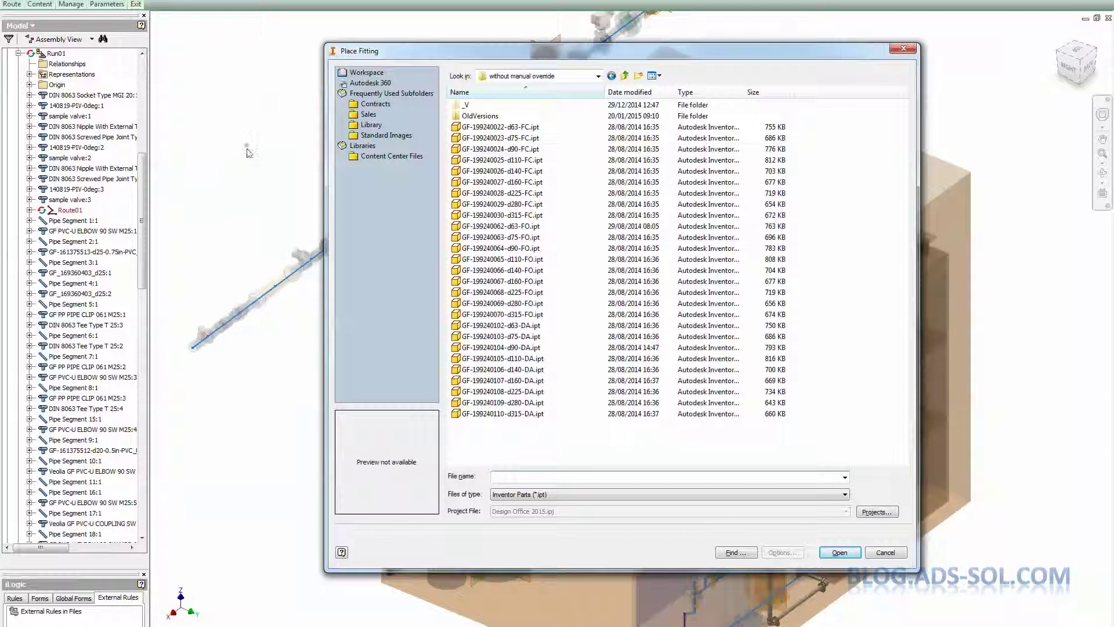
Preview several butterfly valve sizes of the FC, FO and DA types in the "without manual override" folder.
left_click(536, 150)
left_click(535, 194)
left_click(533, 259)
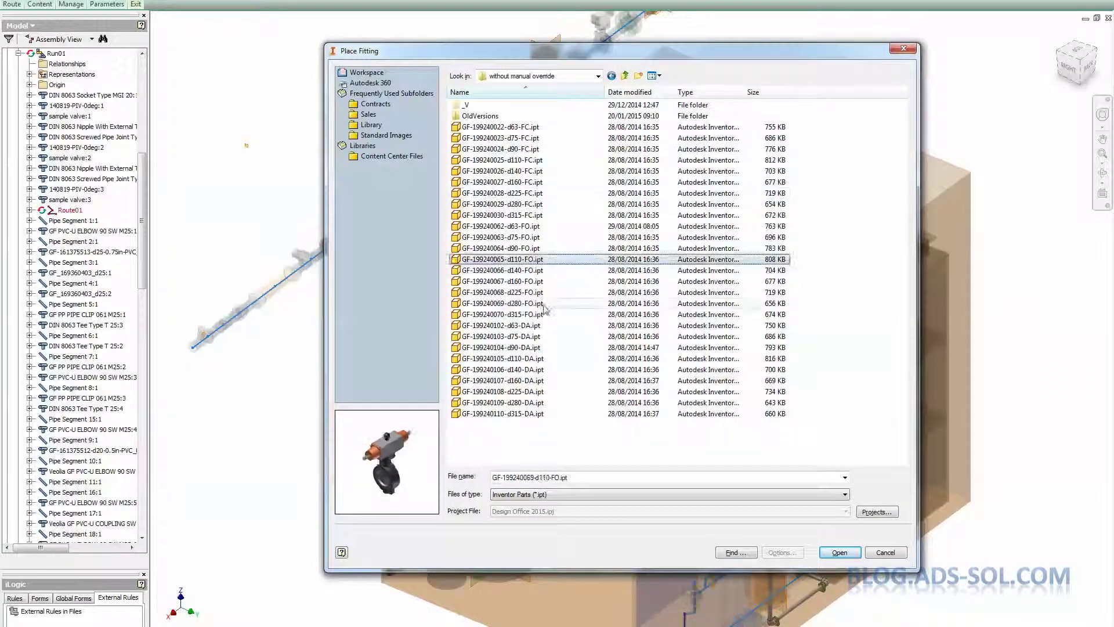
left_click(537, 314)
left_click(522, 358)
left_click(511, 413)
left_click(523, 336)
left_click(511, 248)
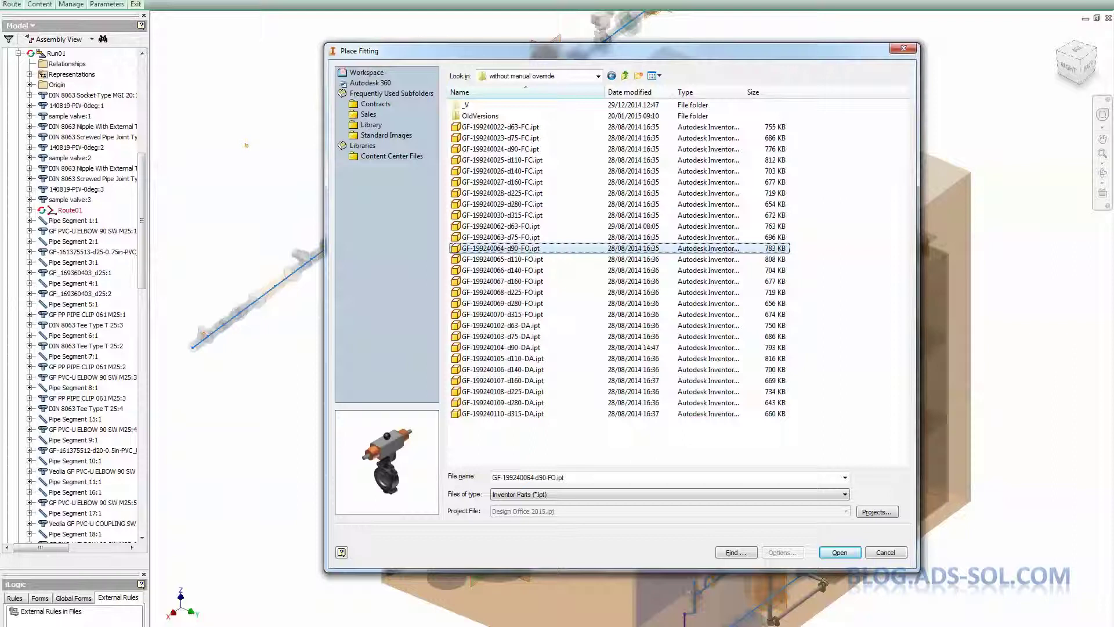
Copy the PVC-U 375 manual ball valve "Solvent Cement Socket" path from SHORTCUTS.txt in Notepad++ and open that folder in Place Fitting.
key("alt+Tab")
triple_click(540, 145)
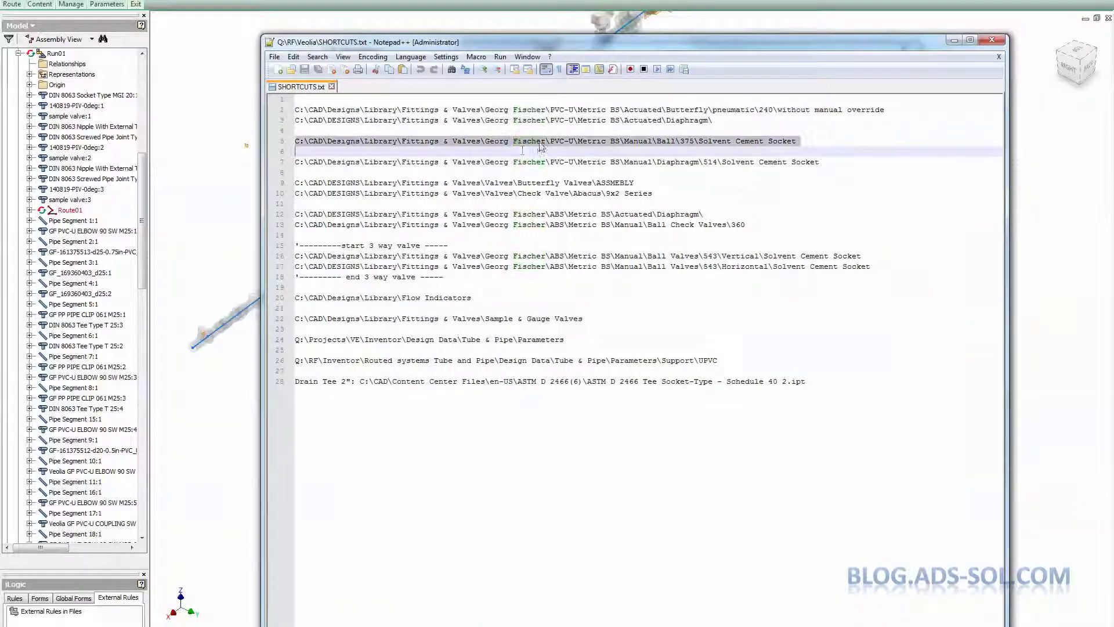
key("alt+Tab")
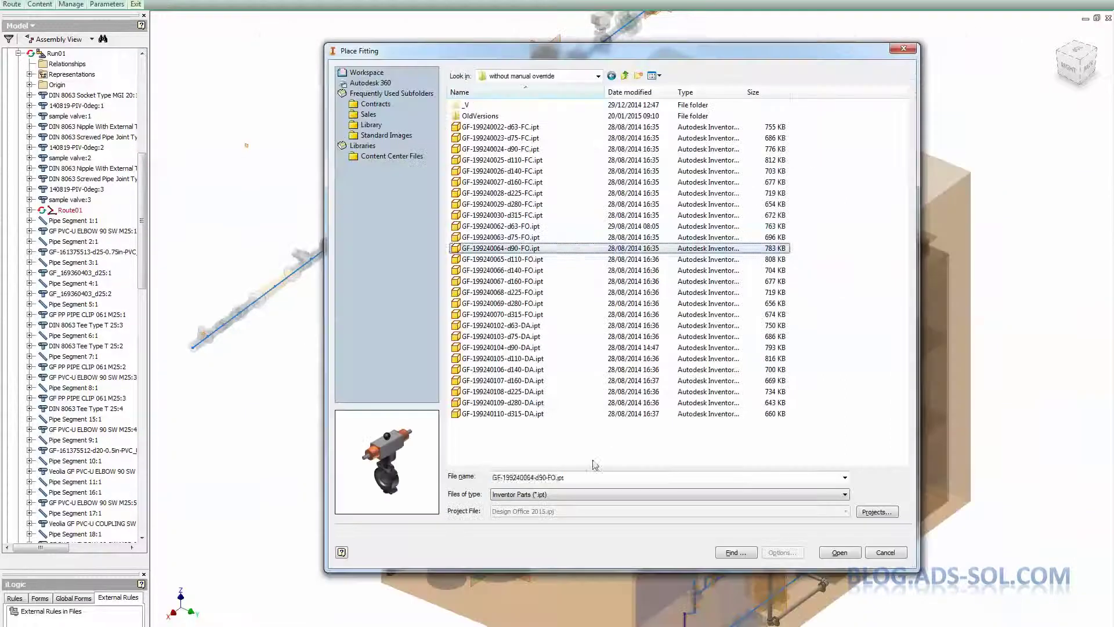
key("ctrl+v")
key("Return")
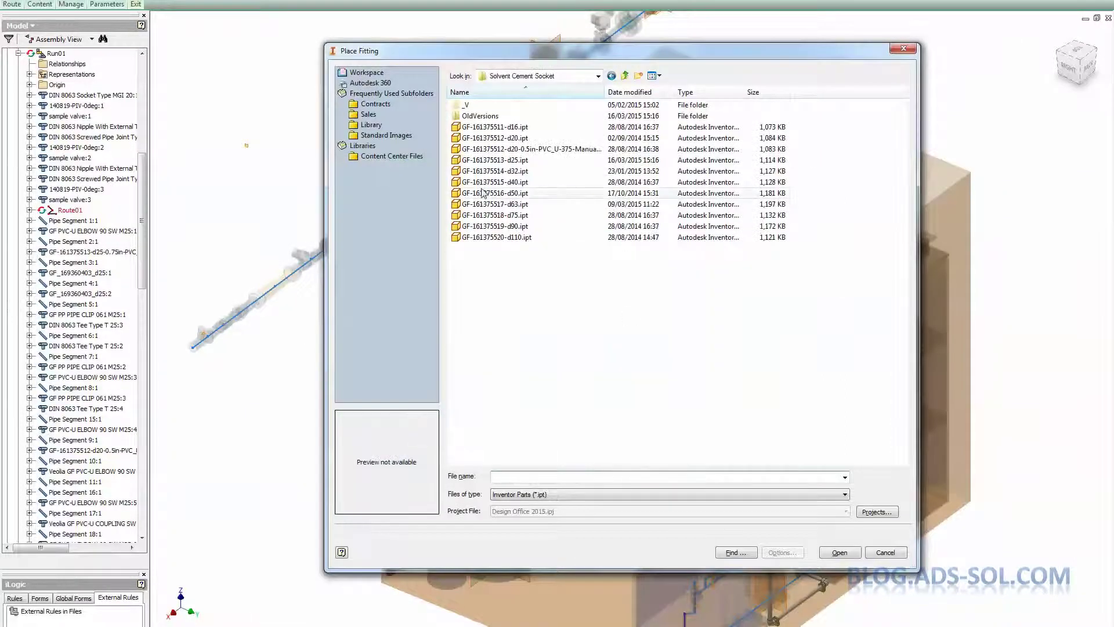
Preview several ball valve sizes in the Solvent Cement Socket folder and close the dialog without placing a fitting.
left_click(493, 160)
left_click(494, 138)
left_click(494, 203)
left_click(493, 237)
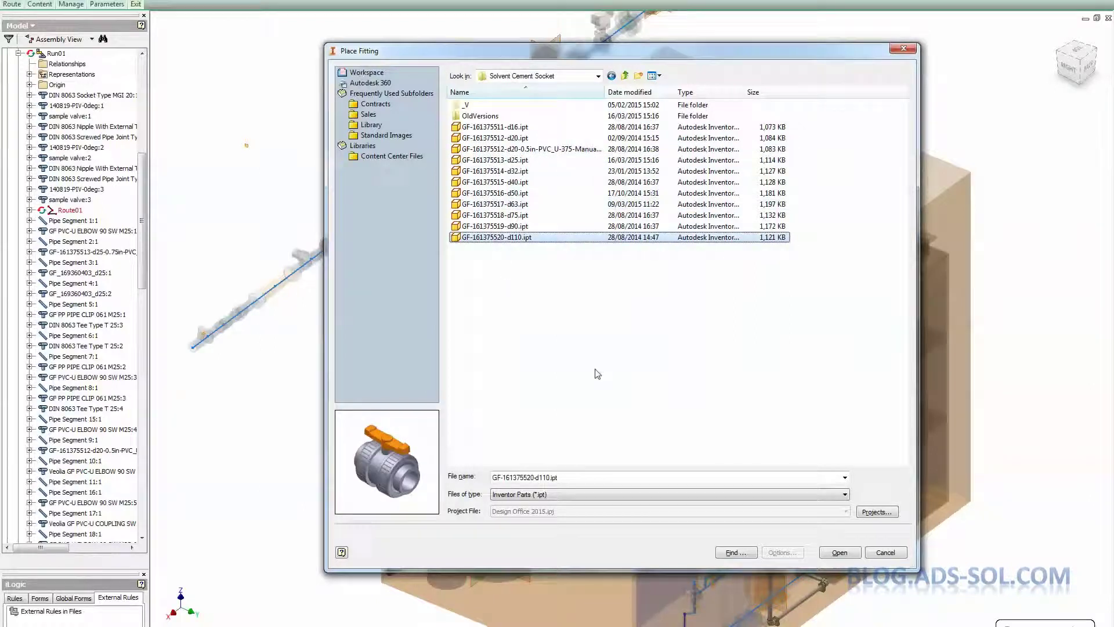
left_click(886, 552)
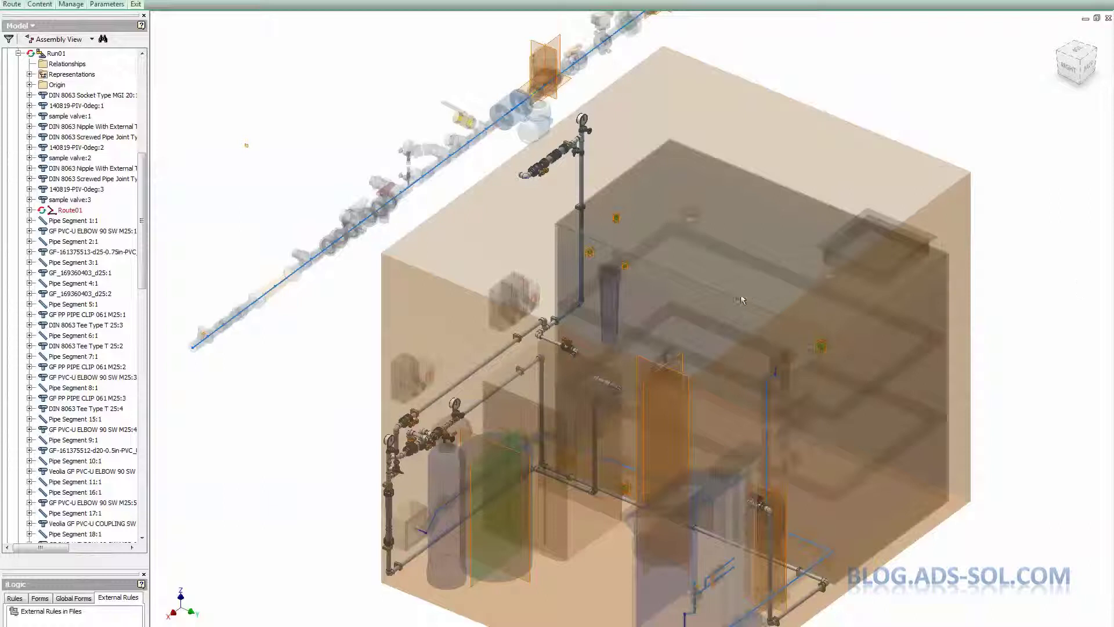
Set the selection priority to Part Priority.
scroll(468, 280, "up", 1)
scroll(467, 281, "up", 1)
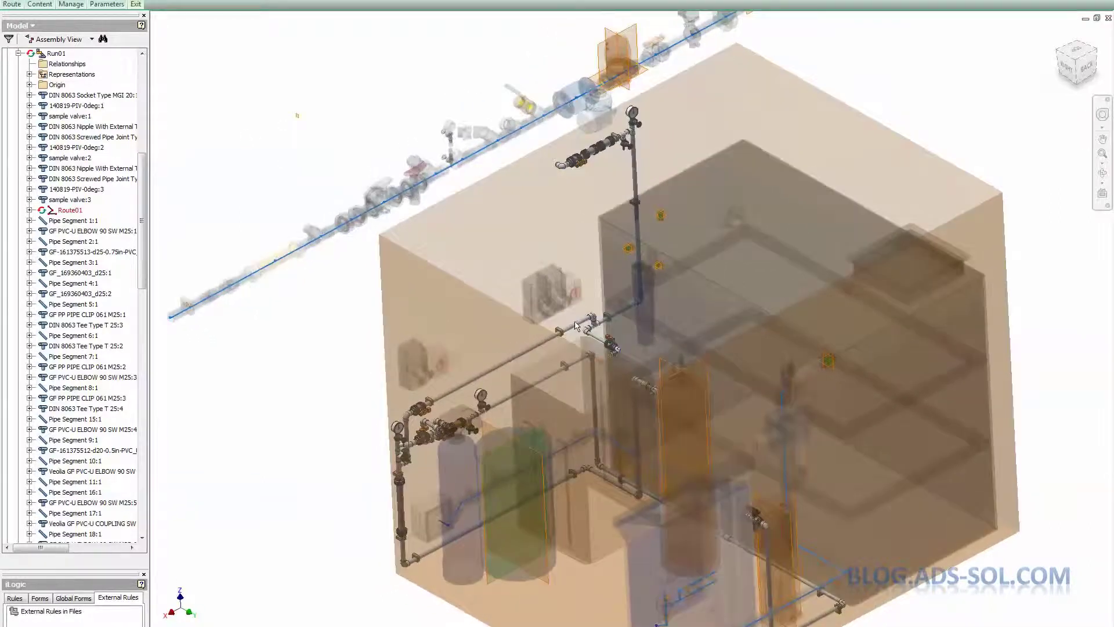
scroll(518, 295, "up", 1)
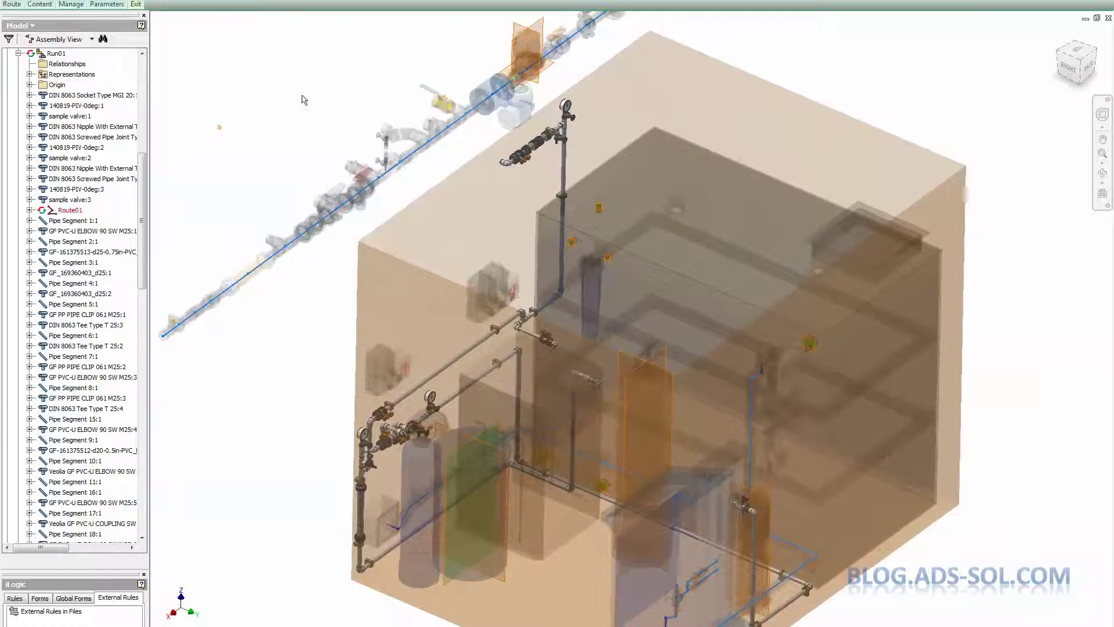
right_click(290, 98)
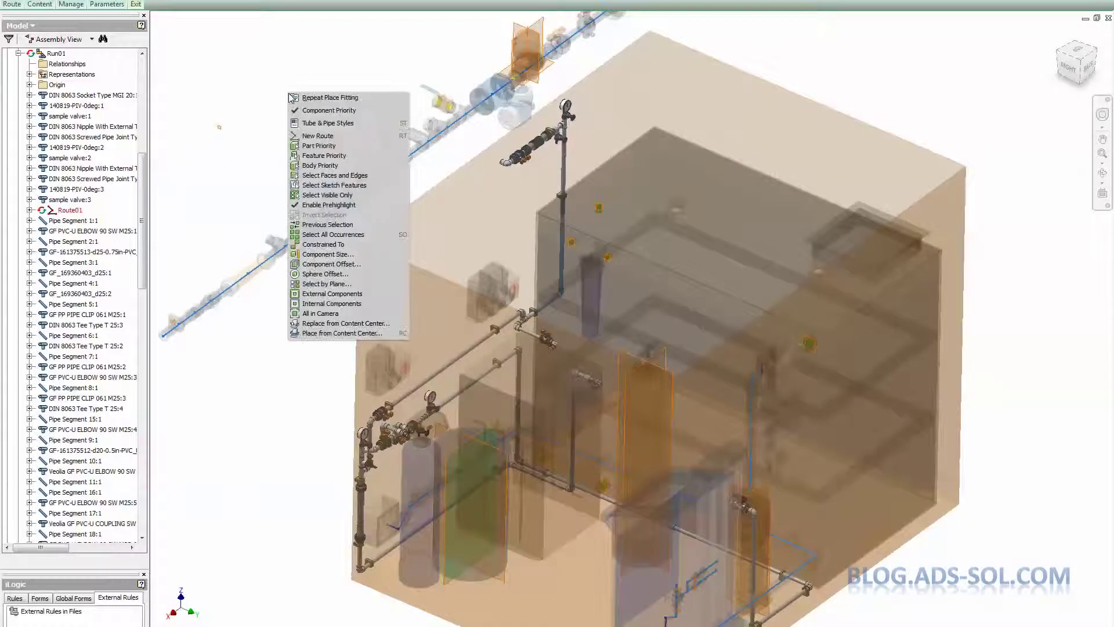
left_click(332, 146)
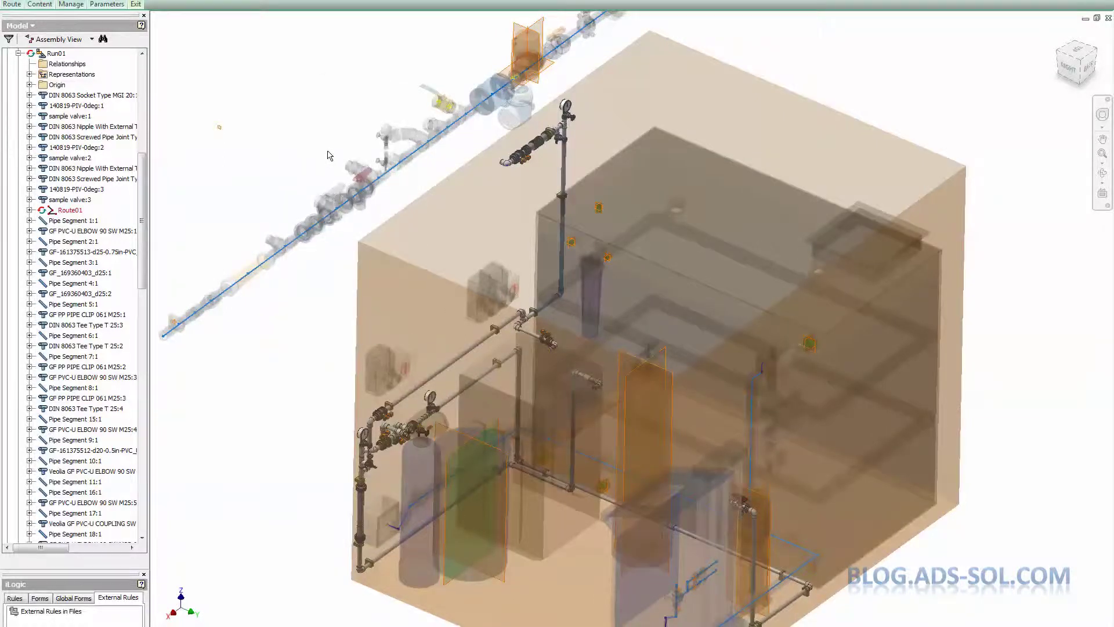
Copy the orange-handled ball valve on the upper short branch and insert the copy into the pipe of the lower short branch.
scroll(501, 146, "up", 3)
scroll(501, 146, "up", 1)
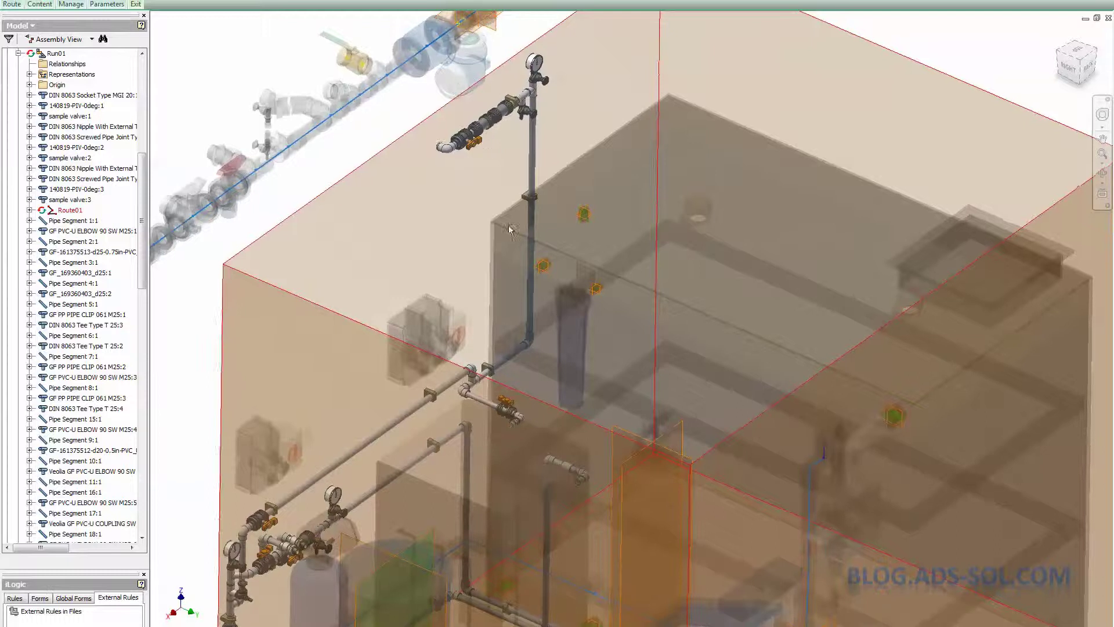
scroll(527, 292, "up", 5)
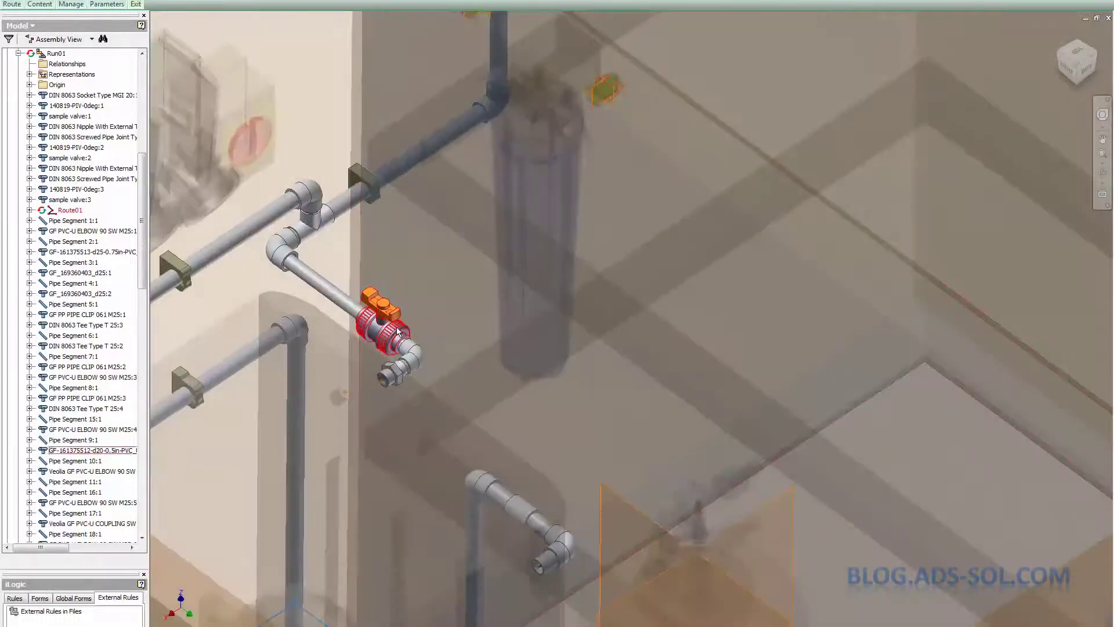
left_click(386, 336)
key("ctrl+c")
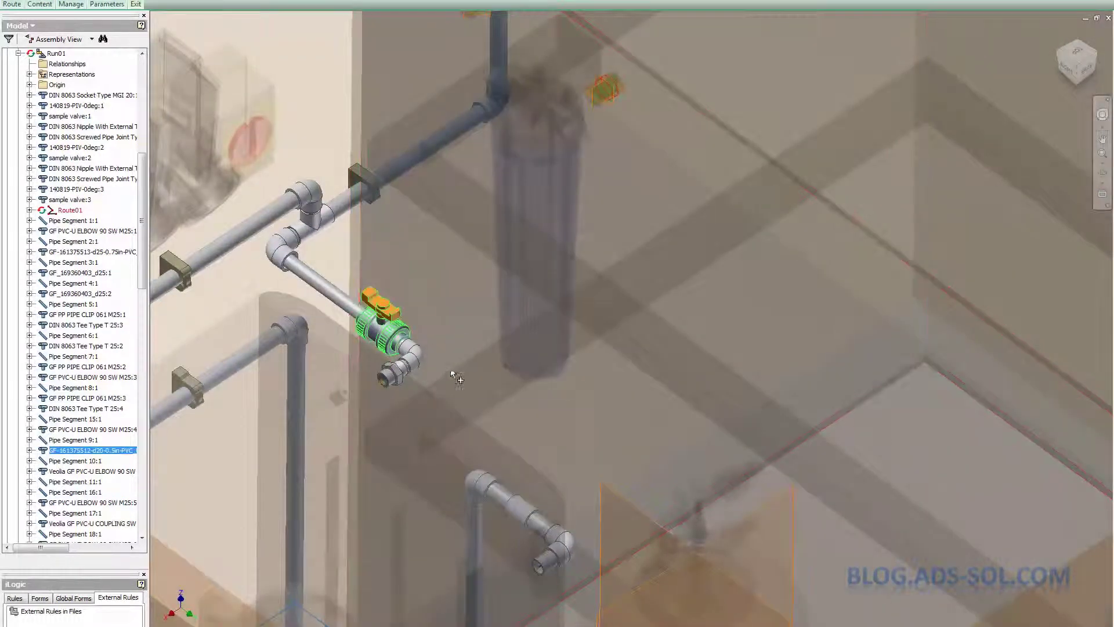
key("ctrl+v")
left_click(529, 516)
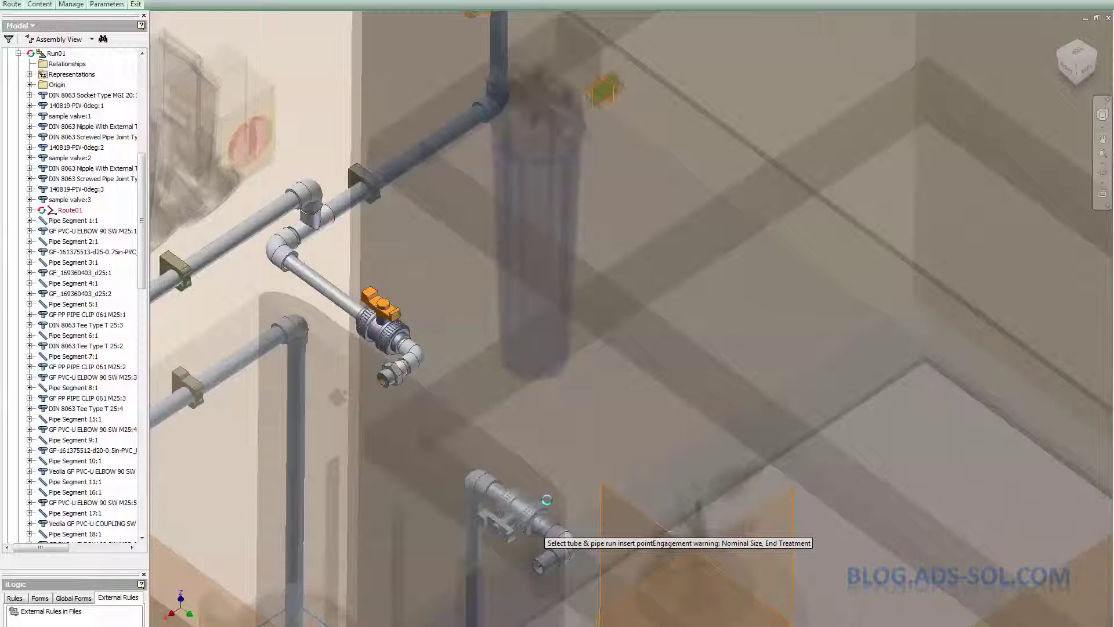
left_click(547, 499)
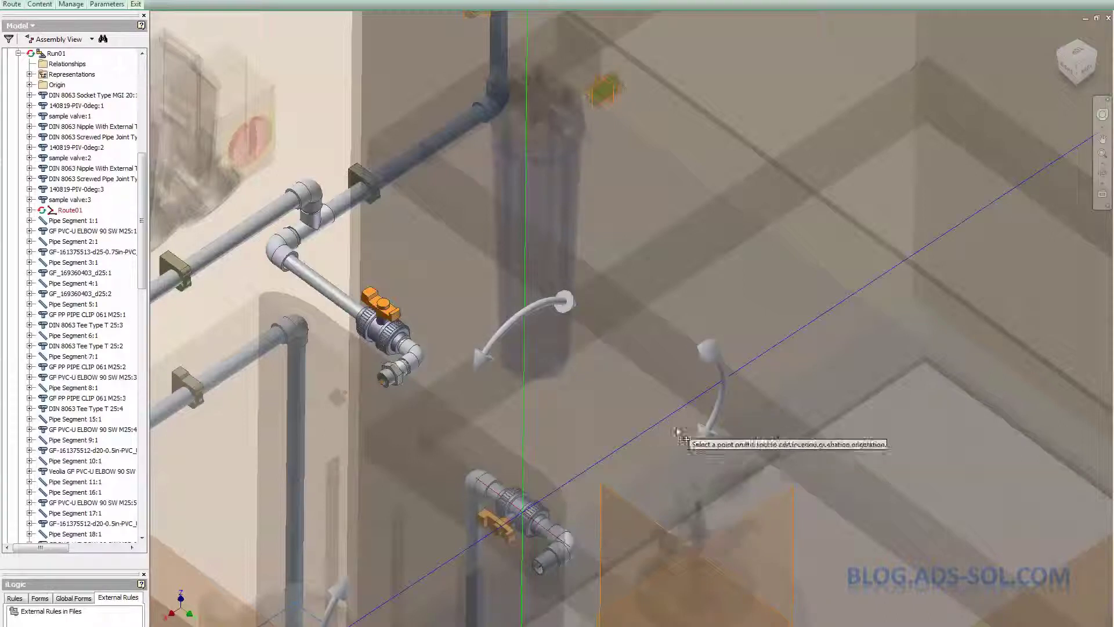
Rotate the inserted ball valve by 90 degrees about the pipe axis and accept its orientation.
left_click(709, 434)
type("90")
key("Return")
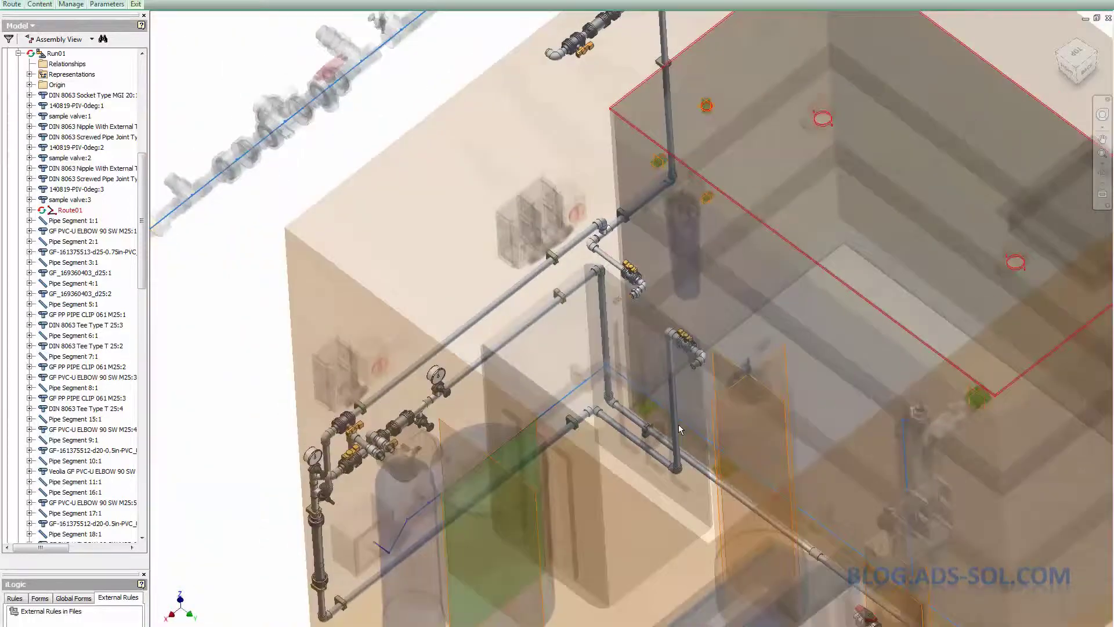
Review the piping from the top-level assembly and highlight the 150202 PVCU 2in RUN component.
scroll(680, 429, "up", 3)
mouse_move(680, 429)
scroll(717, 275, "up", 4)
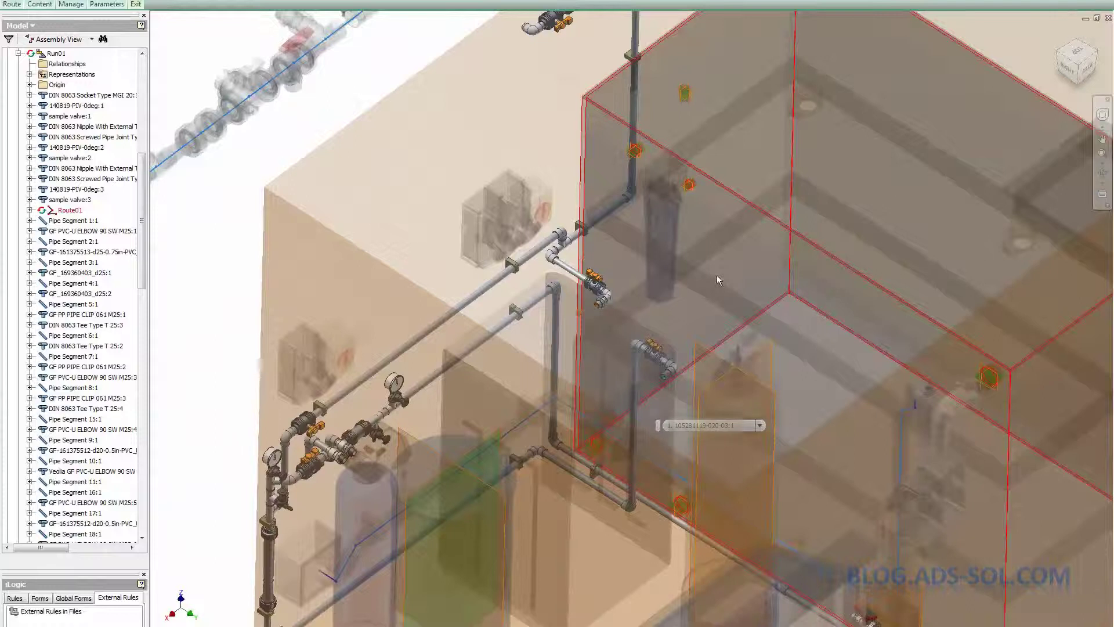
middle_click_drag(519, 139, 589, 238, "shift")
middle_click_drag(371, 148, 503, 184)
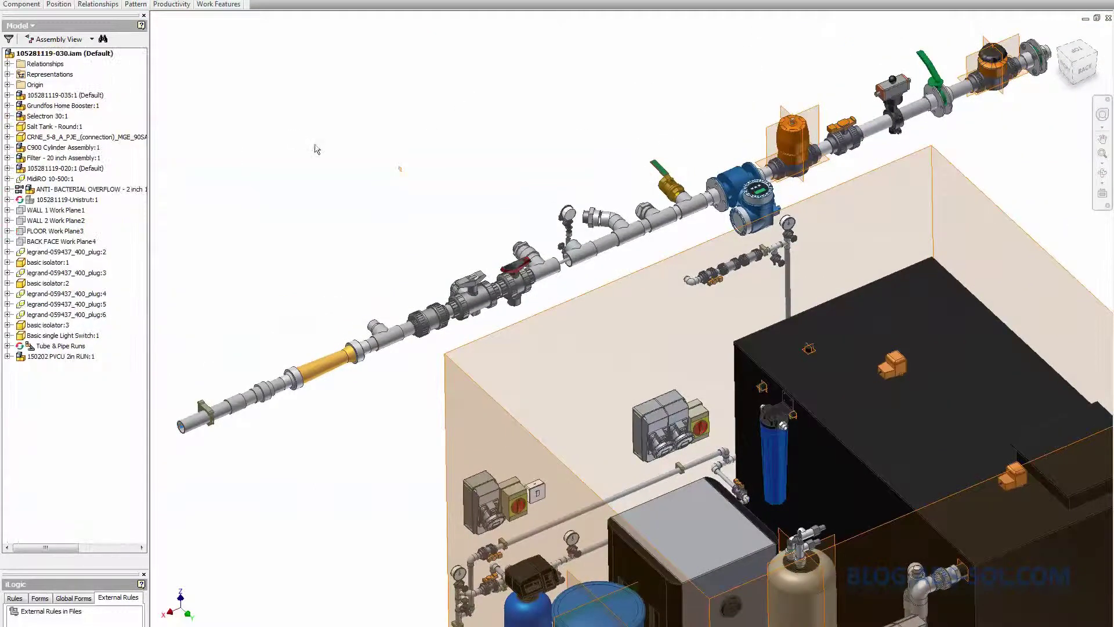
left_click(70, 356)
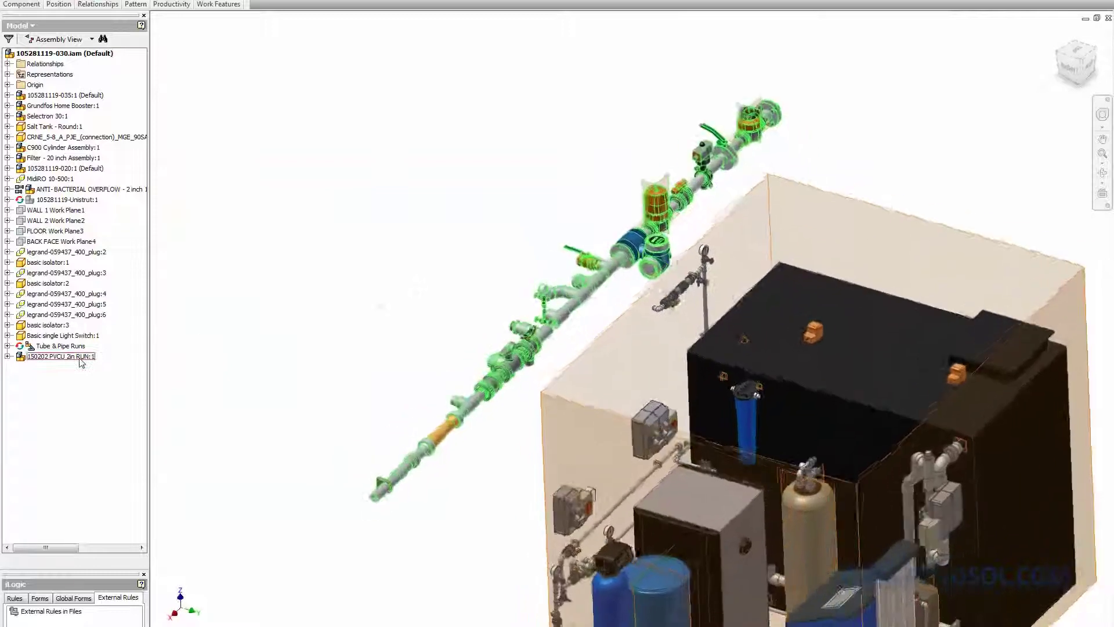
left_click(242, 311)
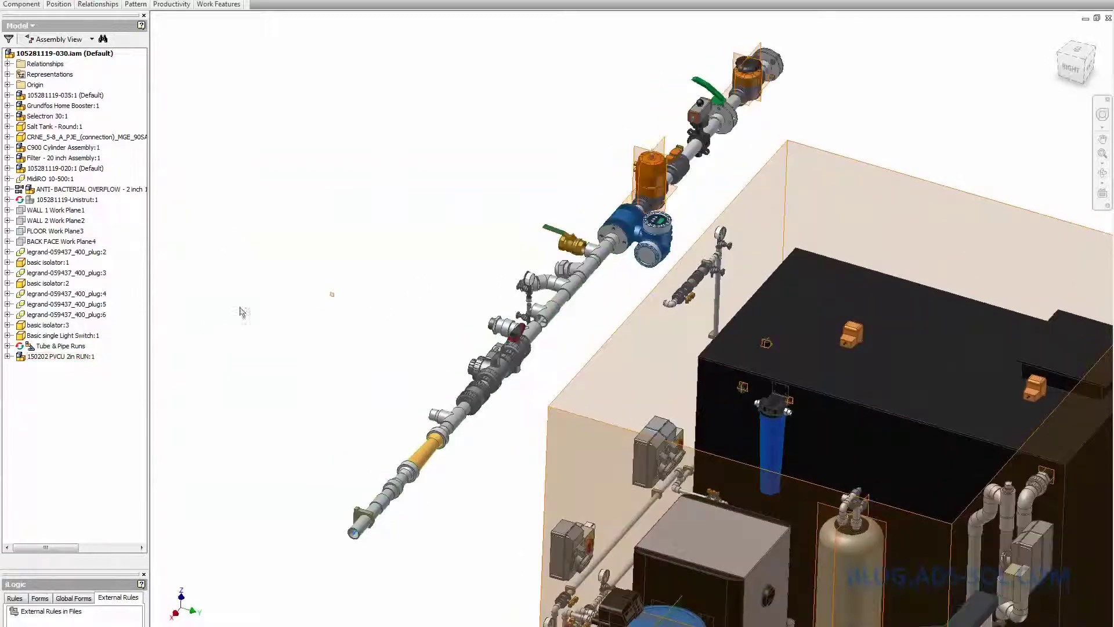
Open the 150202 PVCU 2in RUN assembly from the workspace's Tube & Pipe\Runs\PVCU\2in folder, view it, and close it again.
key("ctrl+o")
left_click(367, 72)
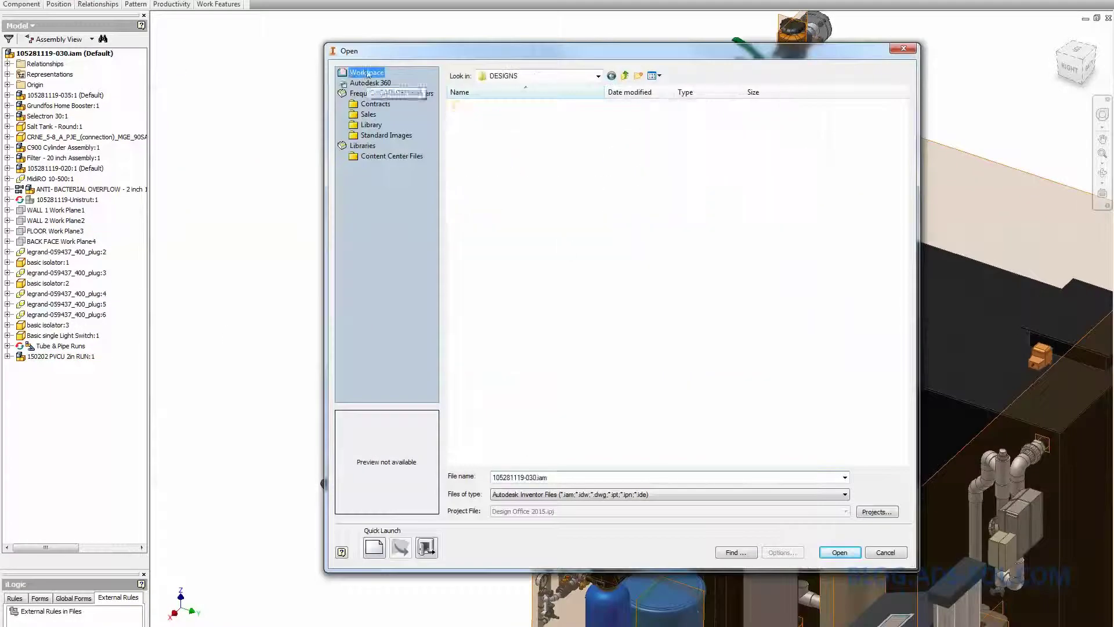
double_click(491, 205)
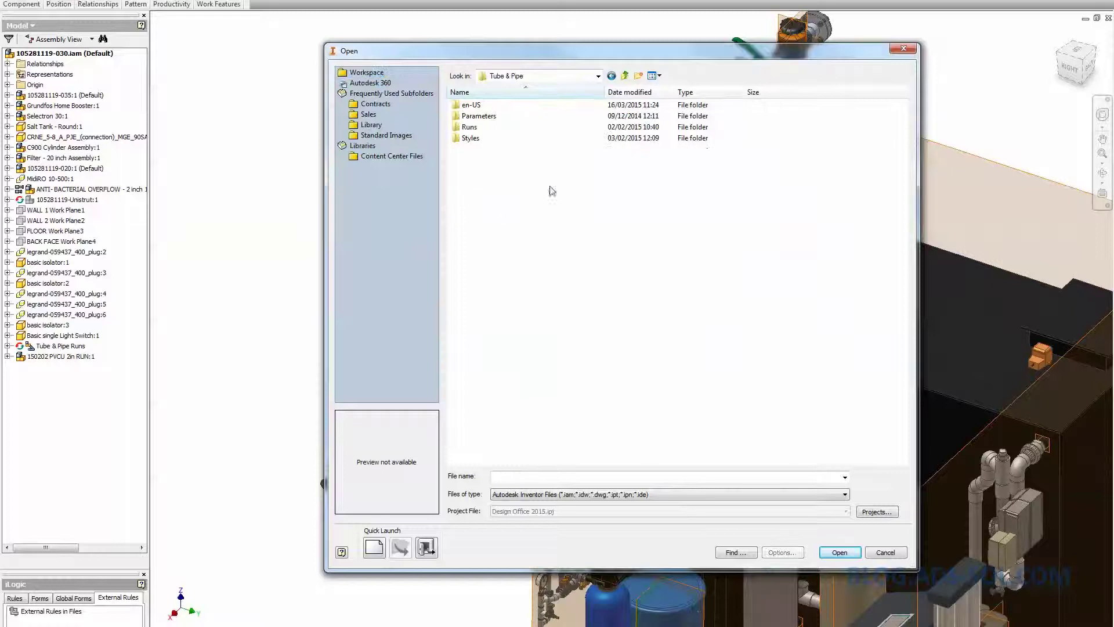
double_click(493, 128)
double_click(473, 105)
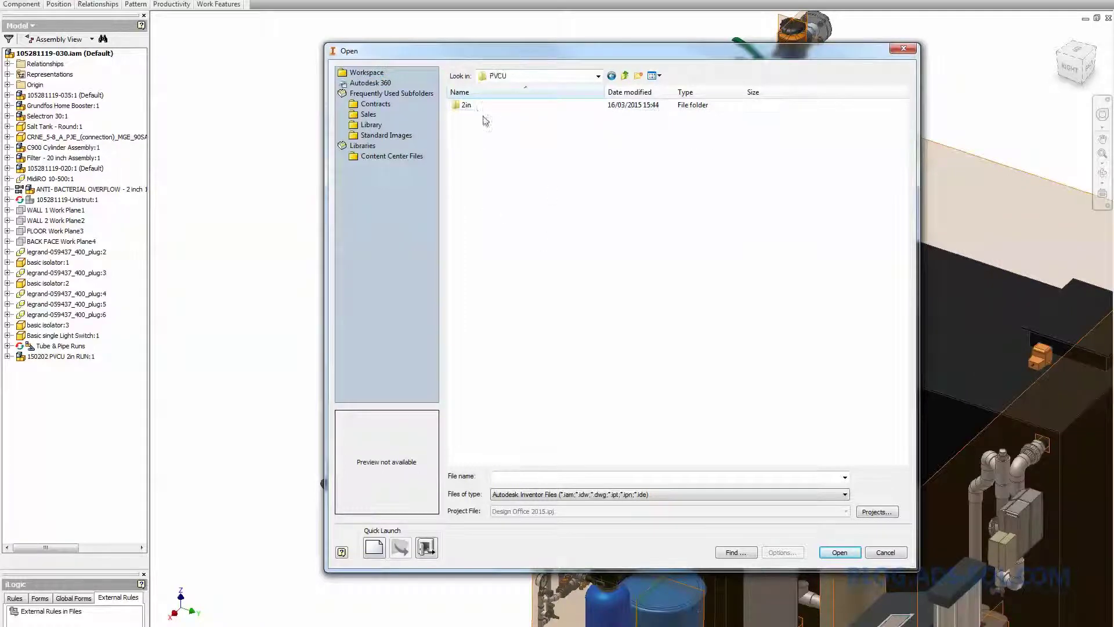
double_click(473, 105)
left_click(483, 127)
left_click(828, 556)
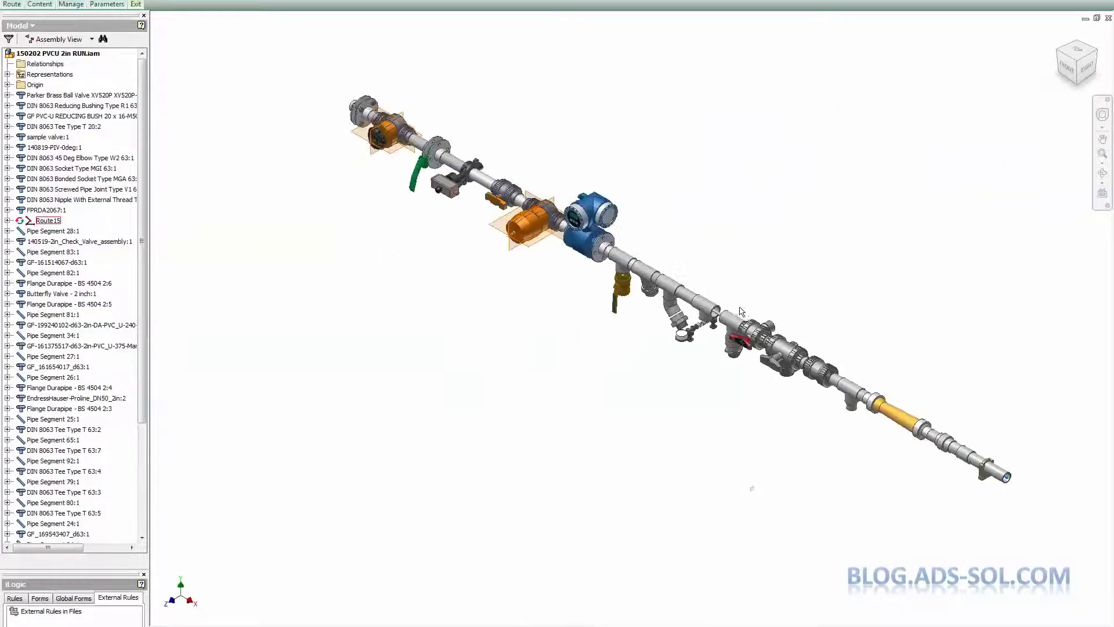
left_click(1109, 18)
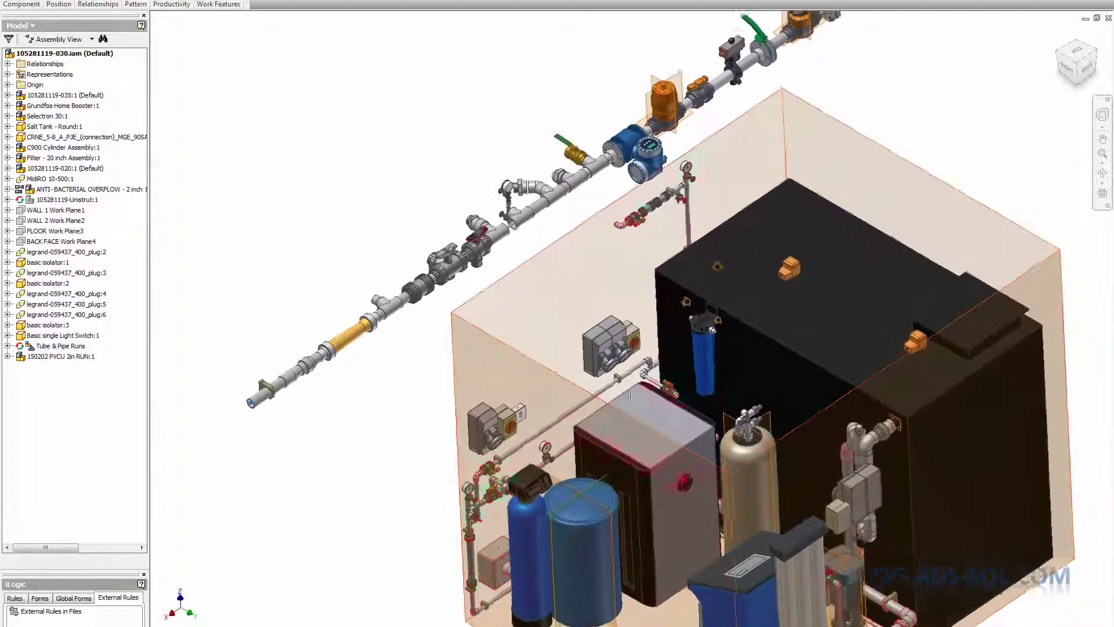
Activate Run01 for editing and, with Part Priority, select a single tee fitting in the 2-inch PVCU run.
double_click(629, 377)
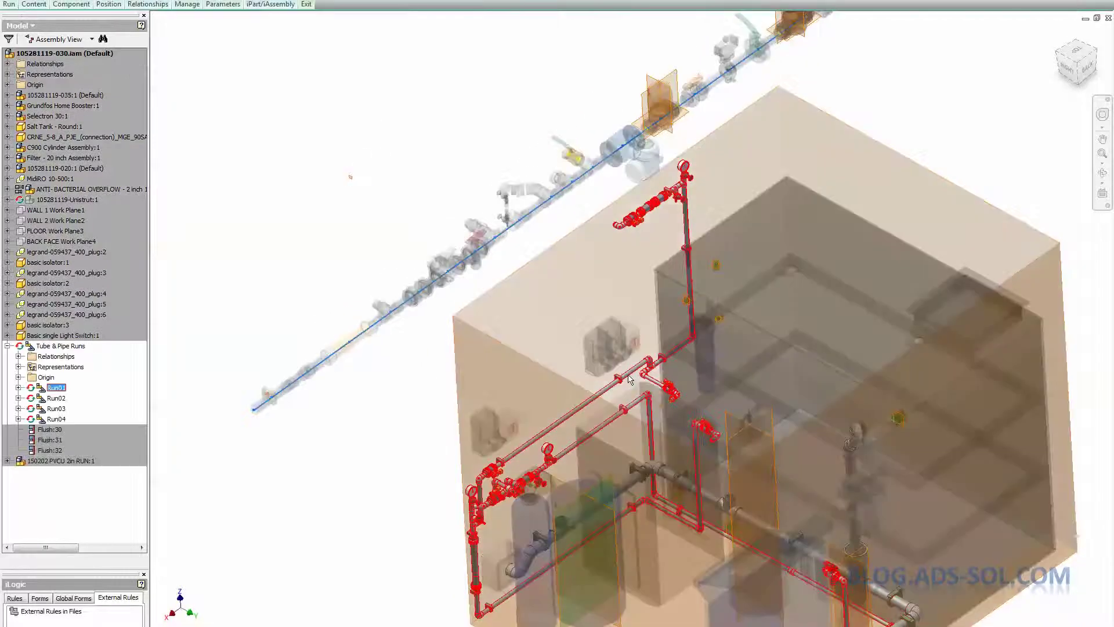
double_click(627, 376)
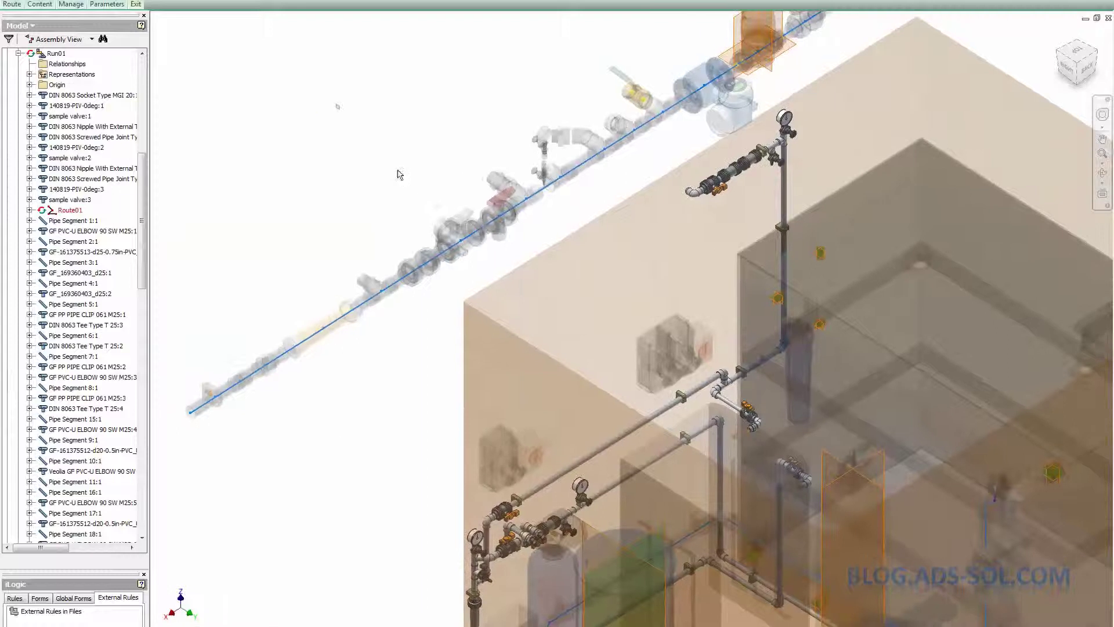
right_click(399, 175)
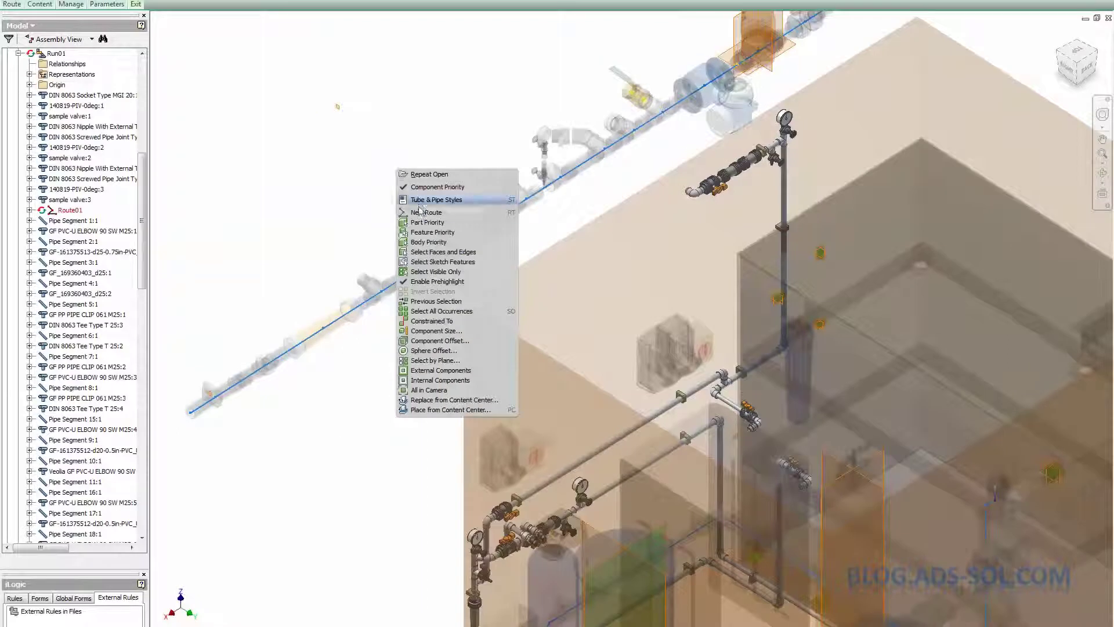
left_click(404, 254)
scroll(404, 254, "up", 5)
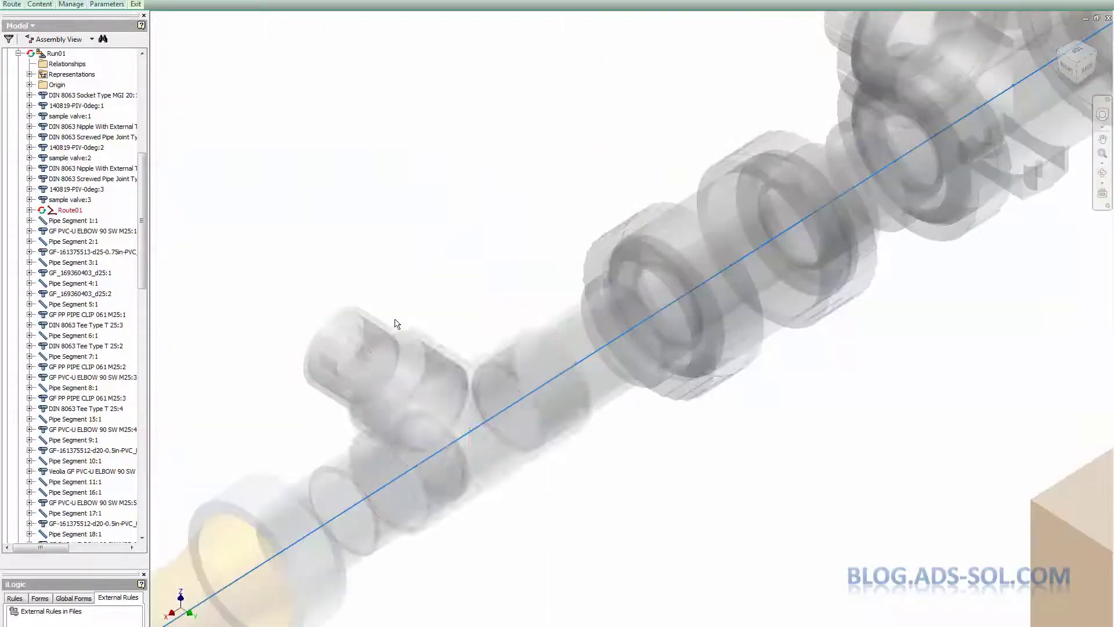
left_click(421, 360)
scroll(423, 228, "down", 5)
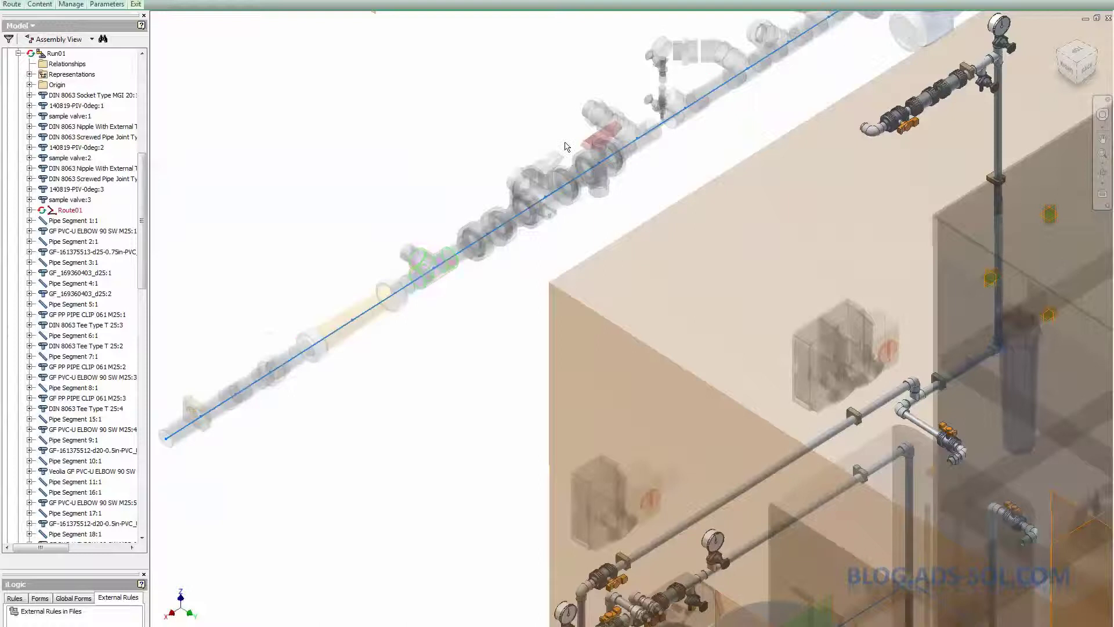
Copy the folder location of the three-way ball valve in the 2-inch run from its iProperties.
scroll(567, 147, "up", 3)
left_click(519, 216)
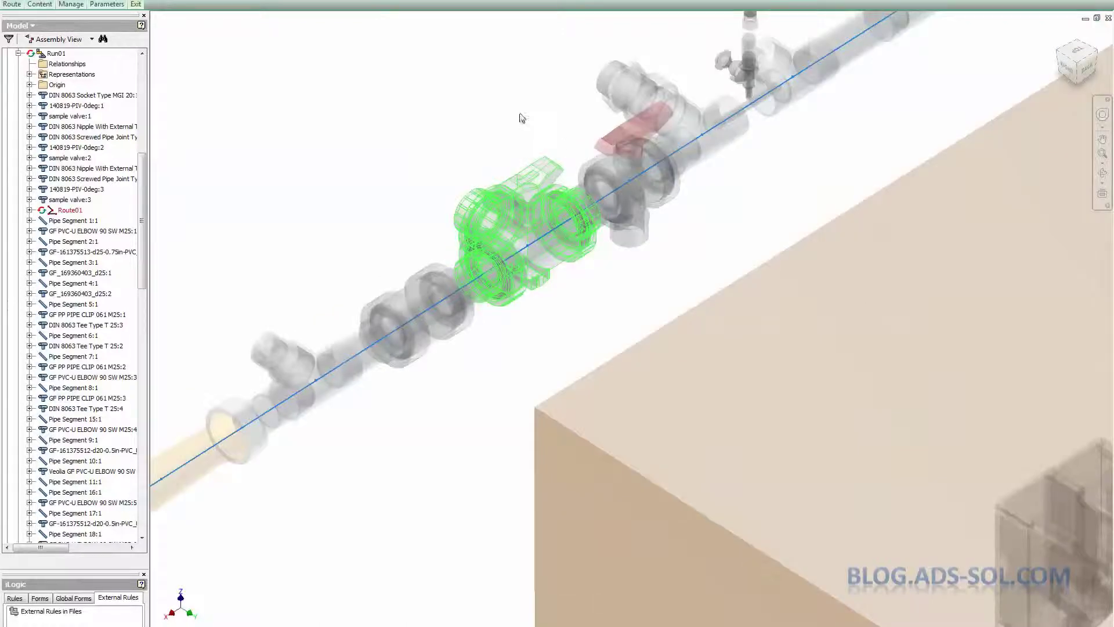
right_click(521, 118)
key("i")
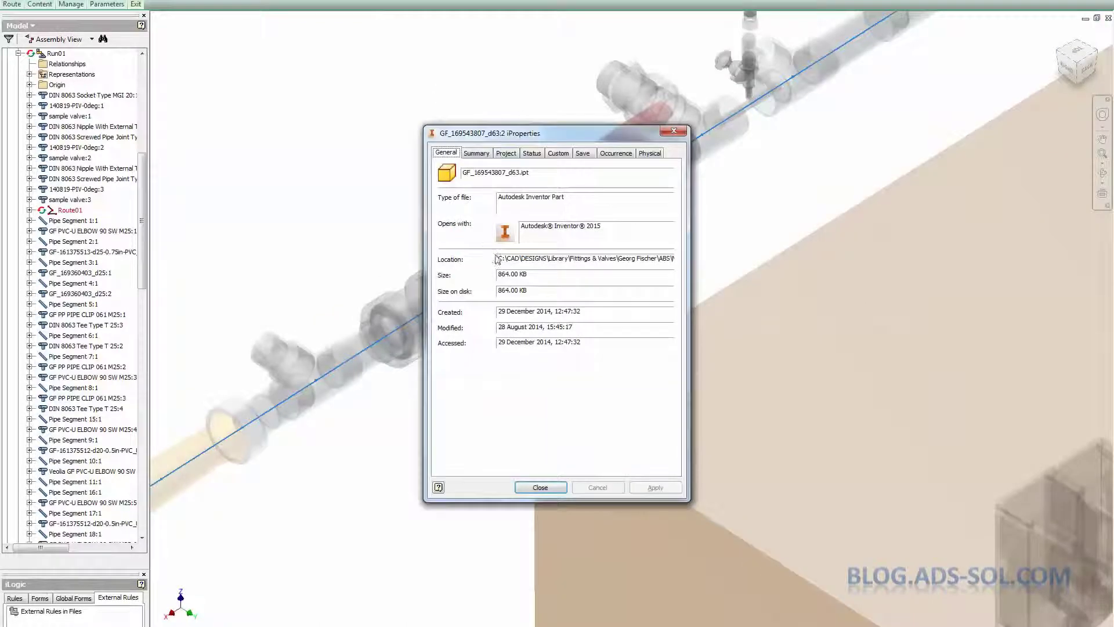
left_click_drag(499, 260, 784, 272)
key("Escape")
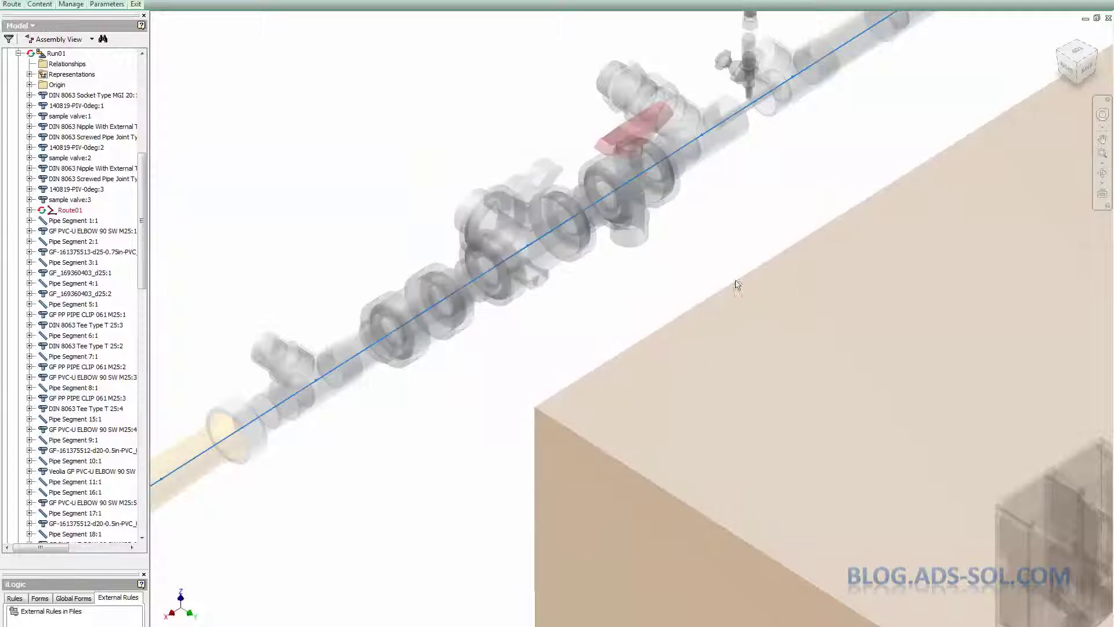
Open the copied Solvent Cement Socket folder path in Place Fitting and choose the GF_169543816_d50 valve.
key("p")
key("ctrl+v")
key("Return")
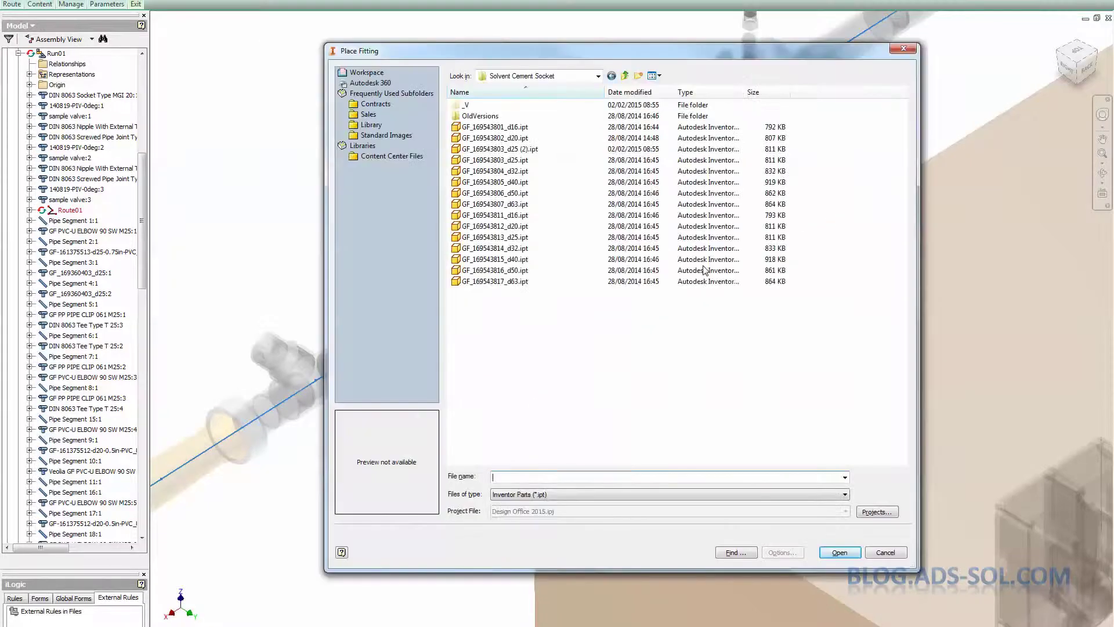
left_click(528, 185)
left_click(512, 271)
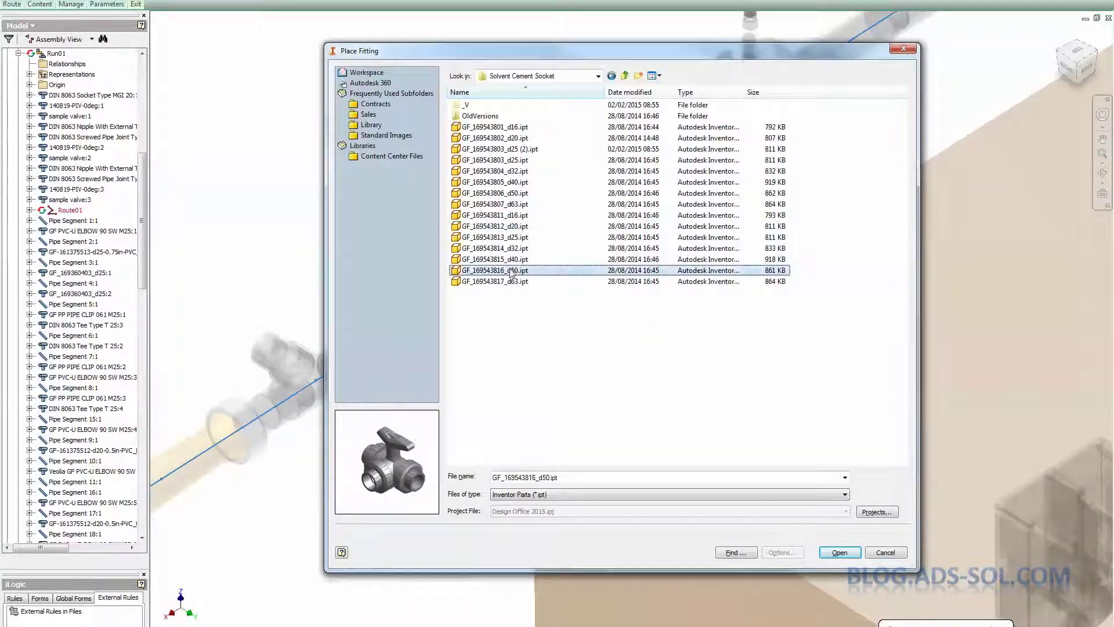
left_click(840, 552)
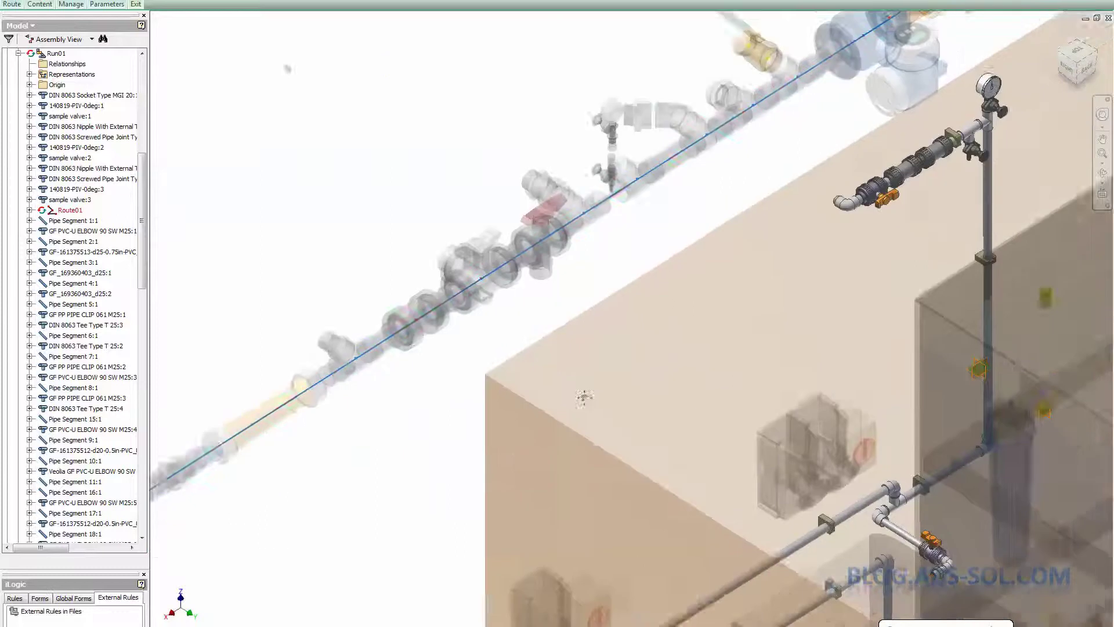
Copy the folder location of the DIN 8063 Bonded Socket Type MGA 63 fitting from its iProperties.
scroll(677, 180, "up", 3)
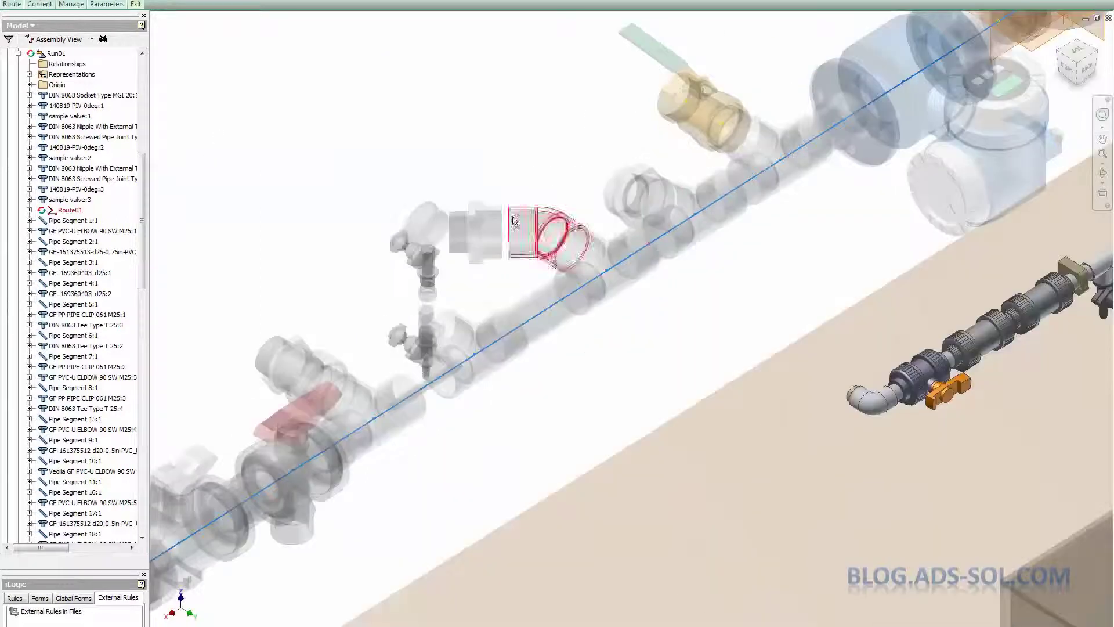
right_click(495, 225)
key("i")
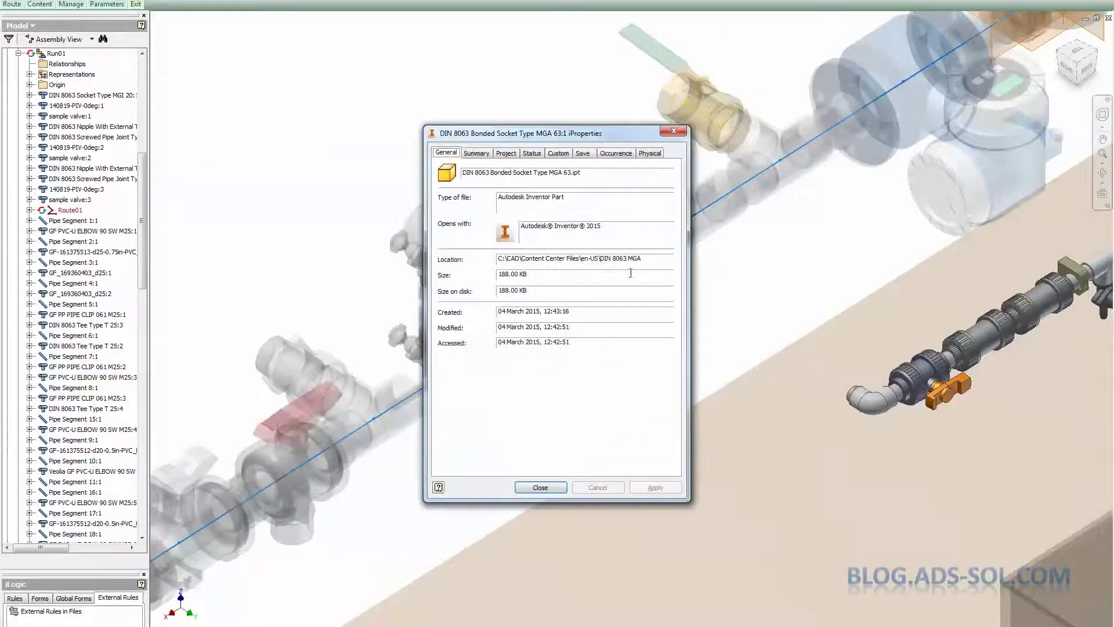
left_click_drag(634, 258, 268, 251)
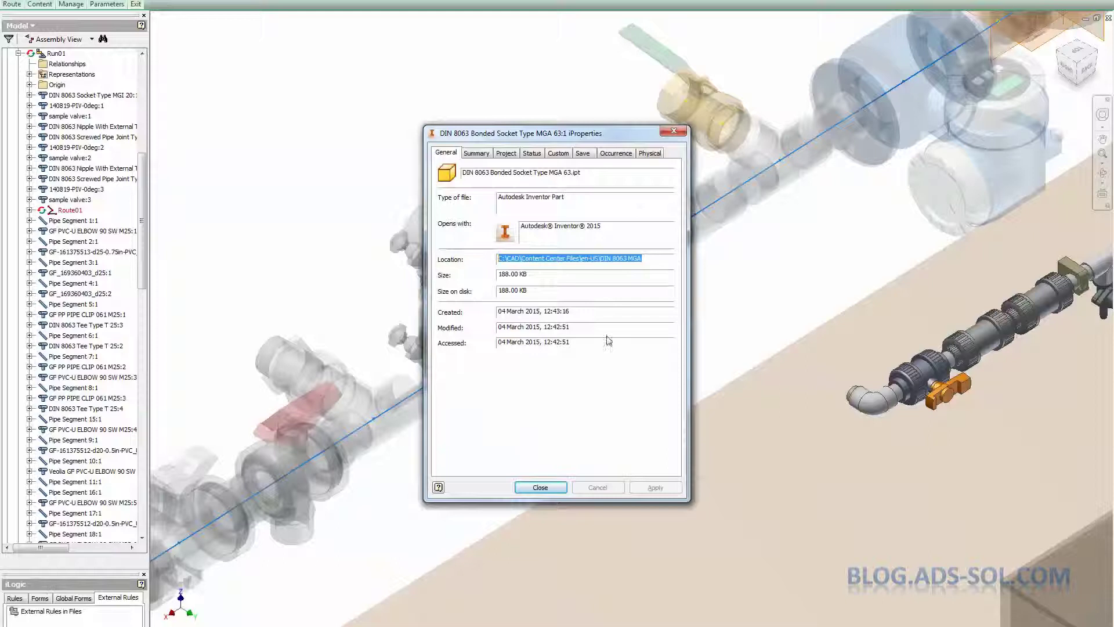
left_click(540, 488)
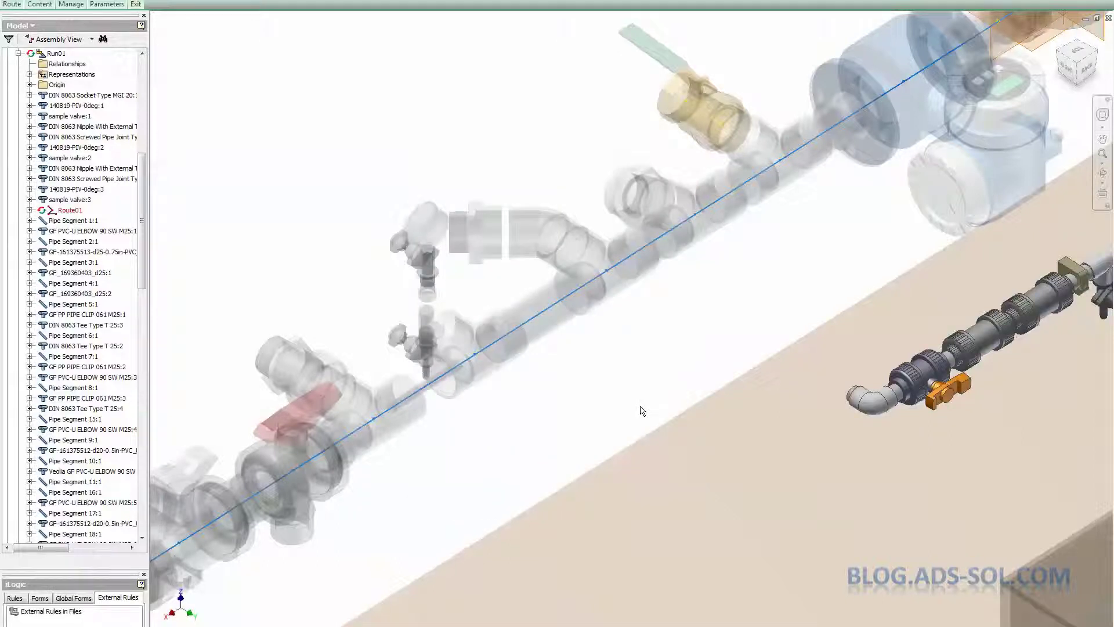
Open the copied DIN 8063 MGA folder path in Place Fitting and try out the Bonded Socket Type MGA 63 near the Run01 pipes.
type("pf")
key("Return")
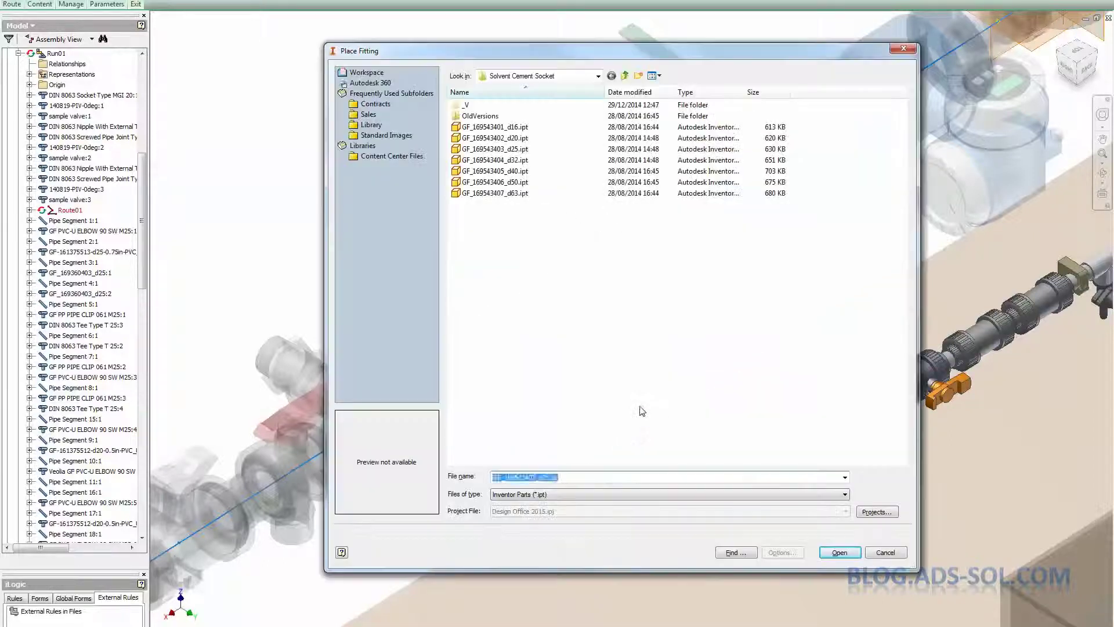
key("Return")
left_click(559, 149)
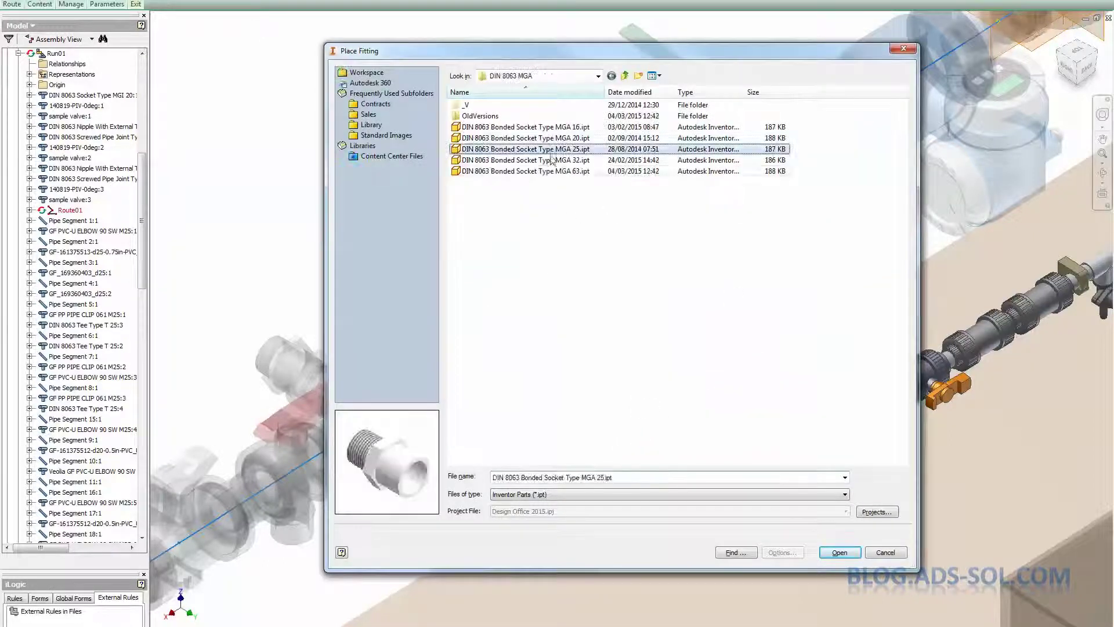
left_click(555, 173)
double_click(556, 174)
middle_click_drag(830, 429, 670, 270)
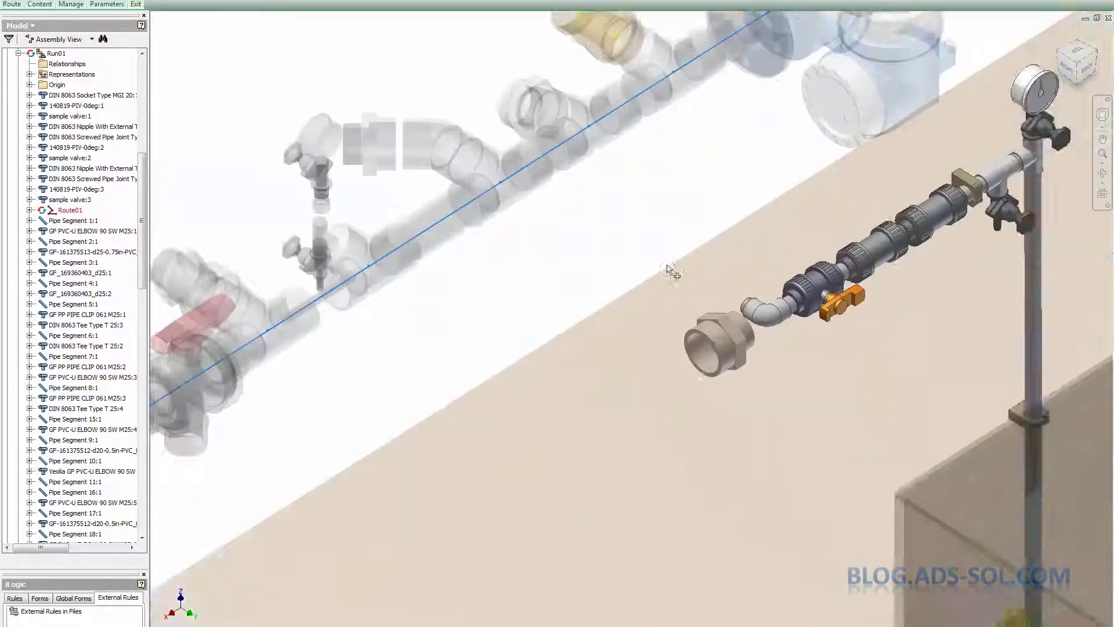
scroll(677, 267, "down", 4)
middle_click_drag(685, 354, 558, 183)
scroll(569, 204, "up", 4)
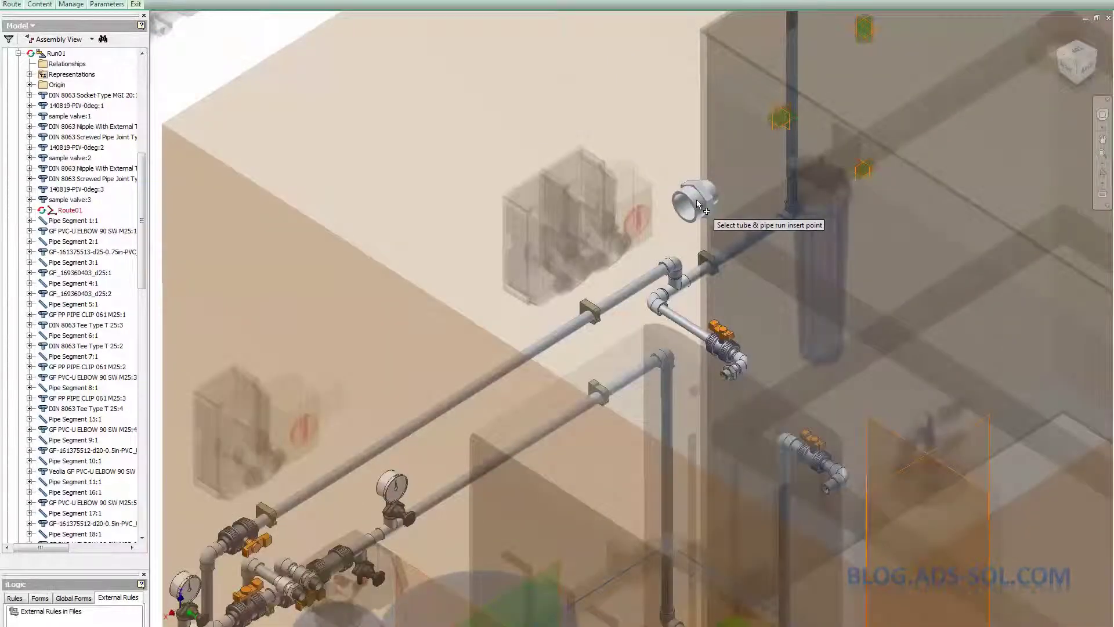
scroll(702, 200, "down", 3)
middle_click_drag(614, 145, 735, 405)
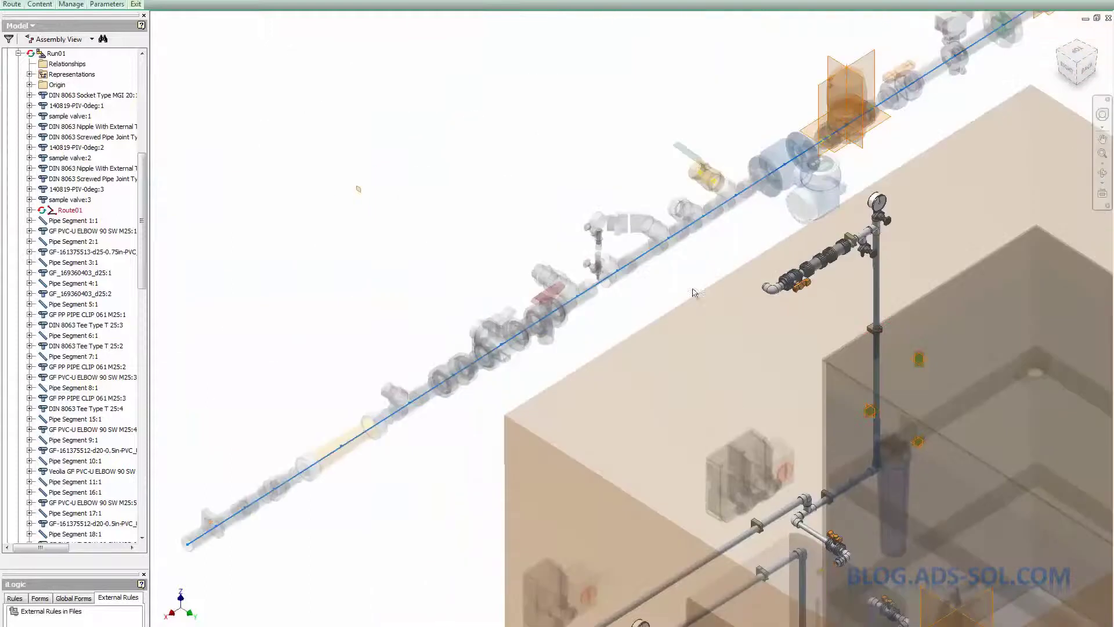
Place another GF PP PIPE CLIP 061 M25 on the vertical pipe, above the existing clip, by reusing that clip.
middle_click_drag(659, 330, 554, 270)
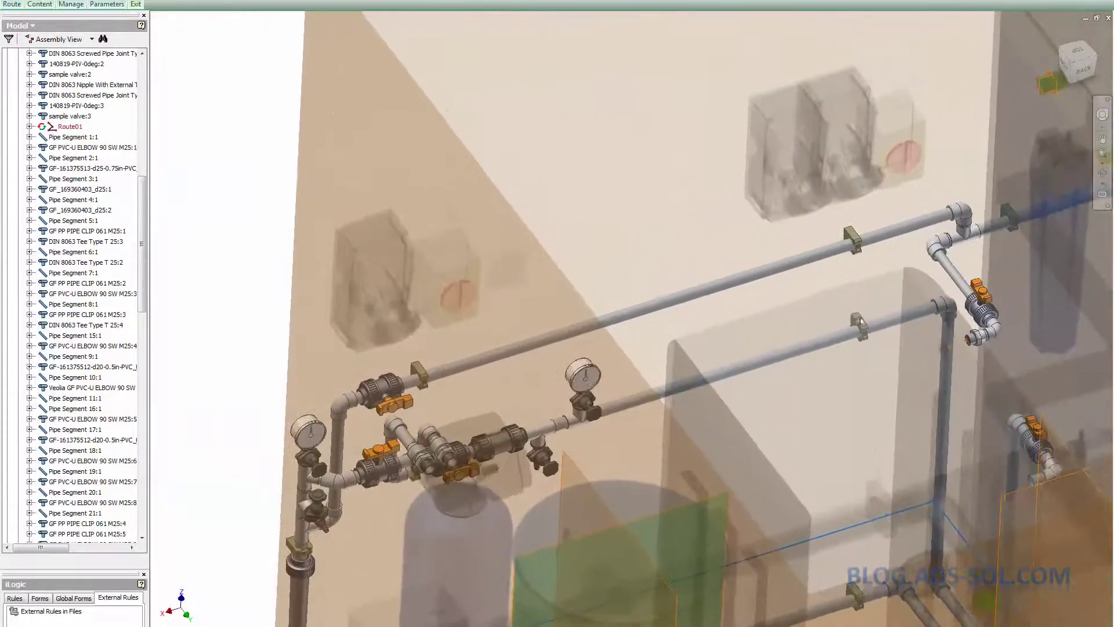
left_click(854, 243)
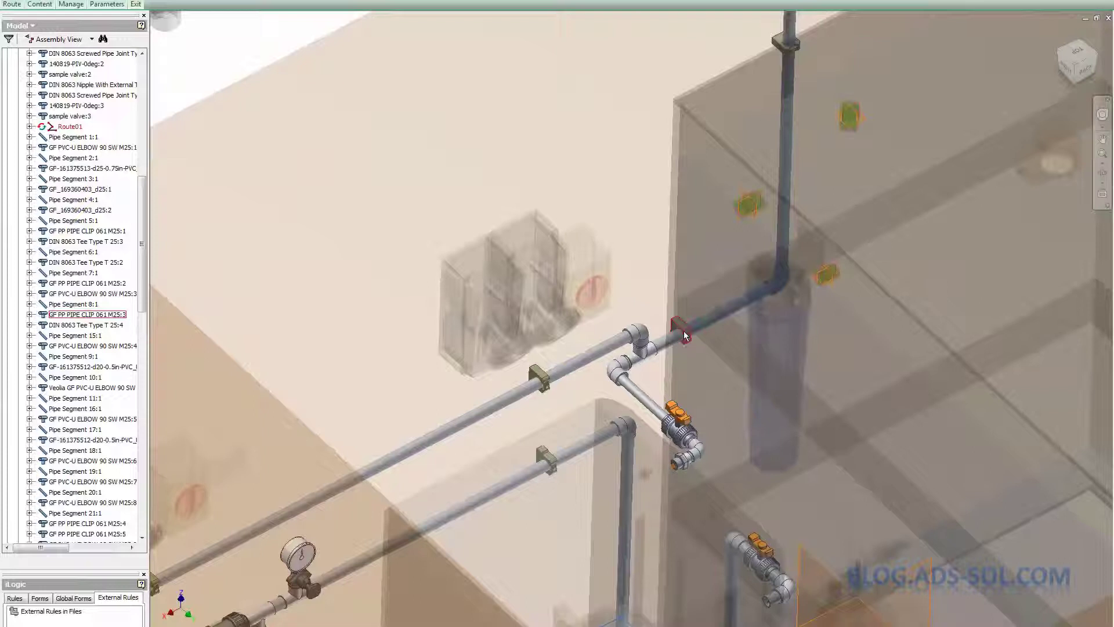
left_click(683, 331)
left_click(716, 321)
middle_click_drag(814, 39, 784, 272)
left_click(783, 272)
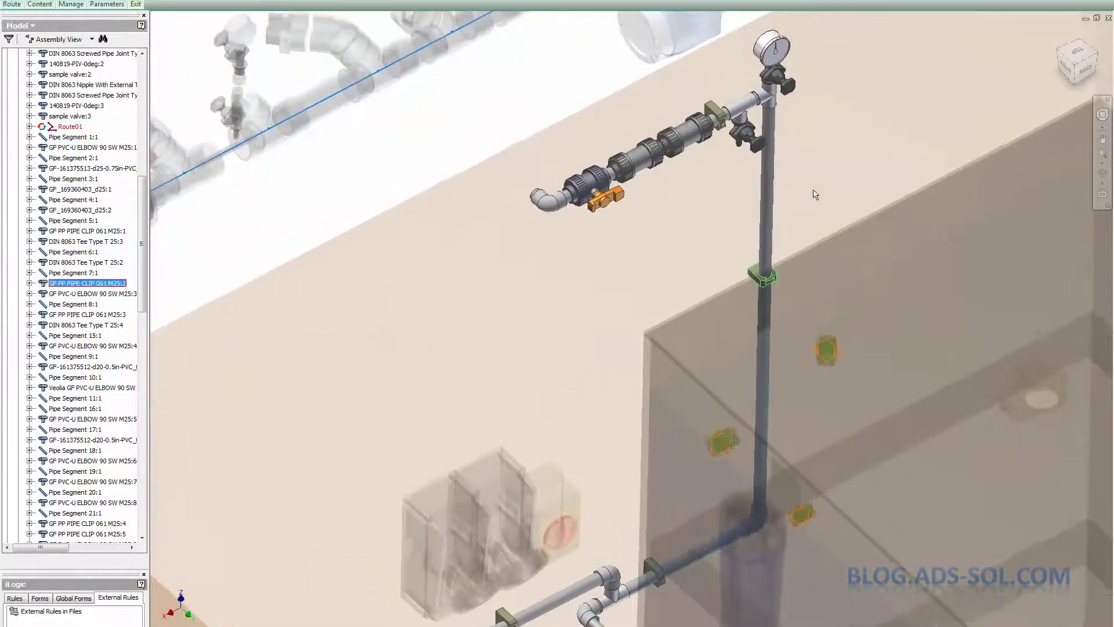
left_click(773, 199)
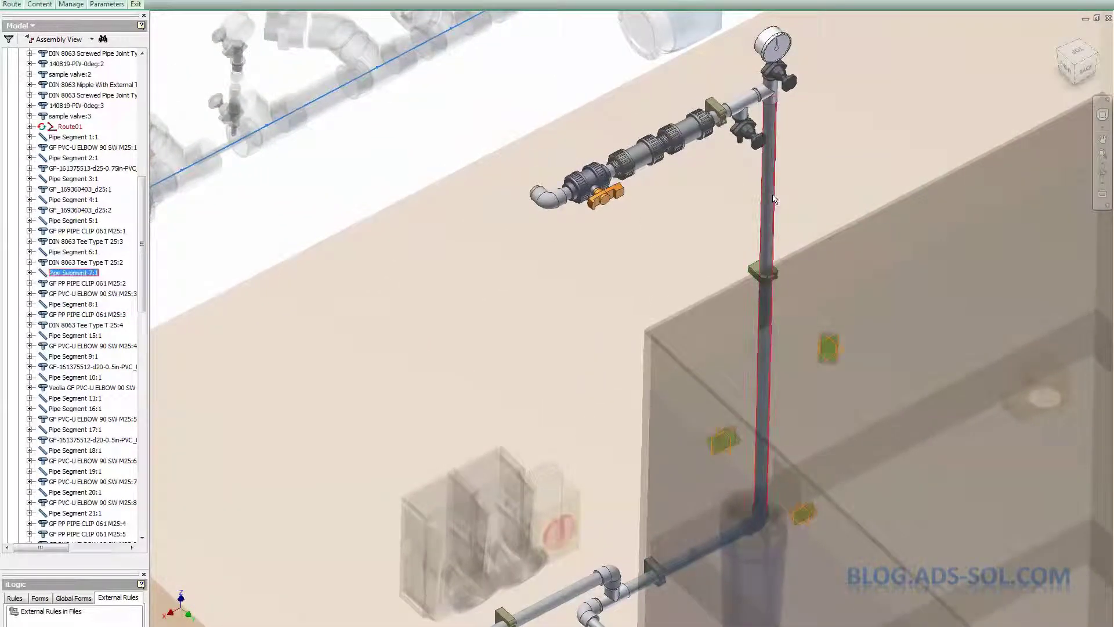
left_click(754, 266)
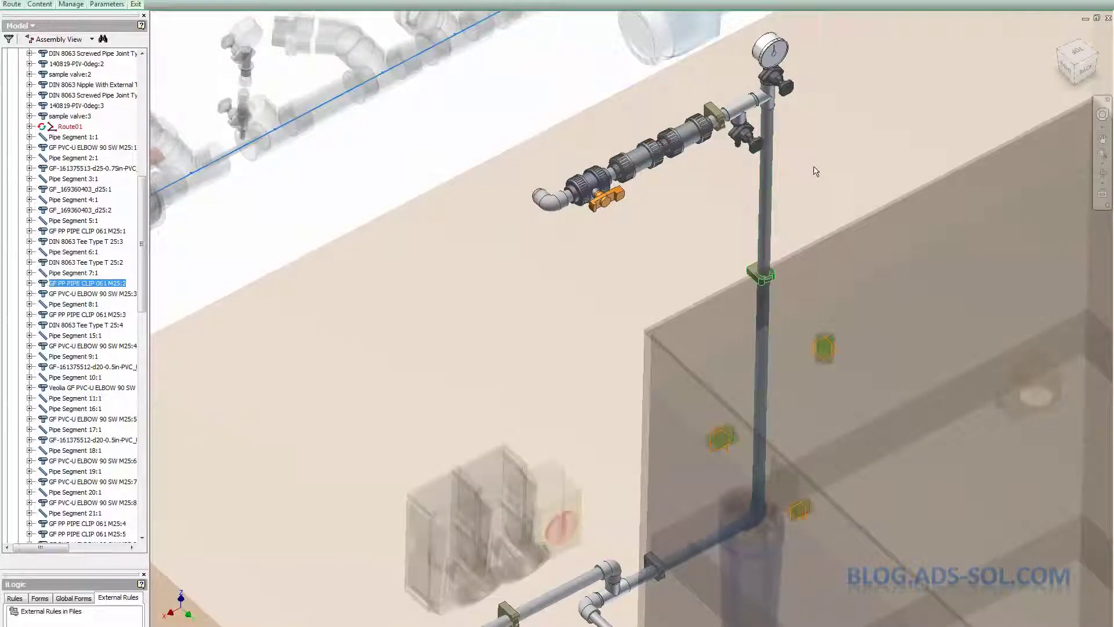
right_click(793, 144)
left_click(814, 167)
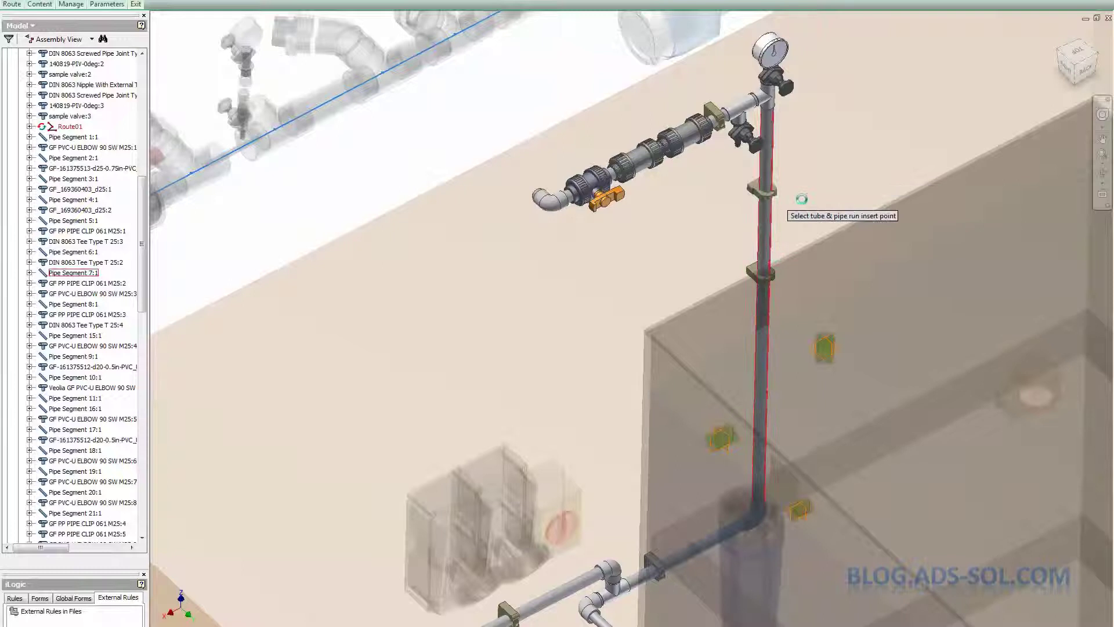
left_click(765, 193)
Rotate the newly placed pipe clip 90 degrees around the vertical pipe.
scroll(773, 166, "down", 4)
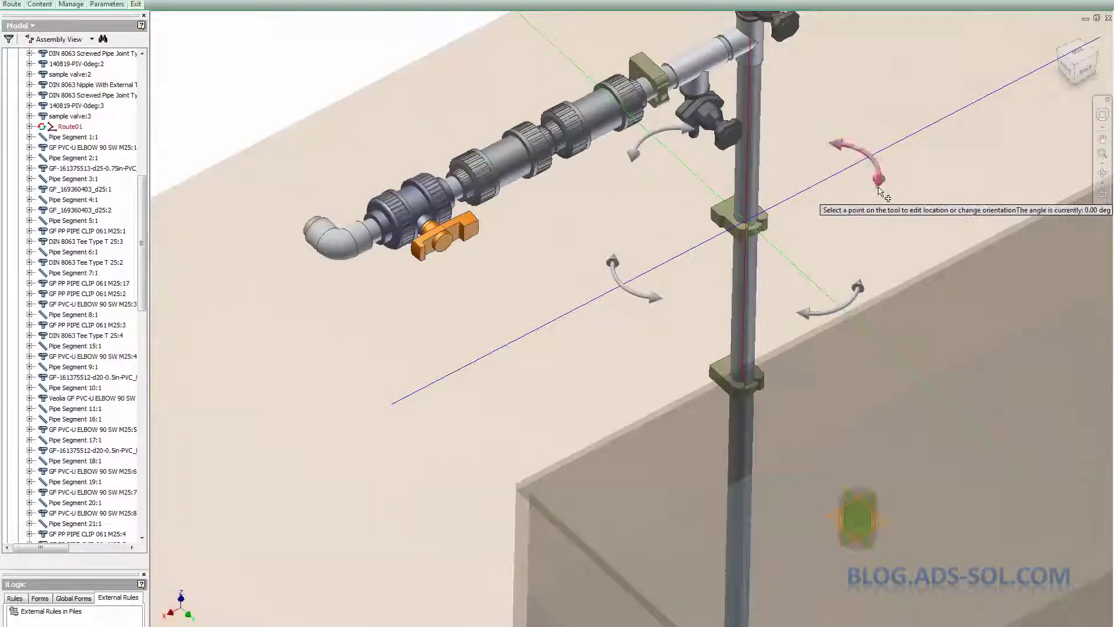
left_click(879, 187)
type("90 degree")
key("Return")
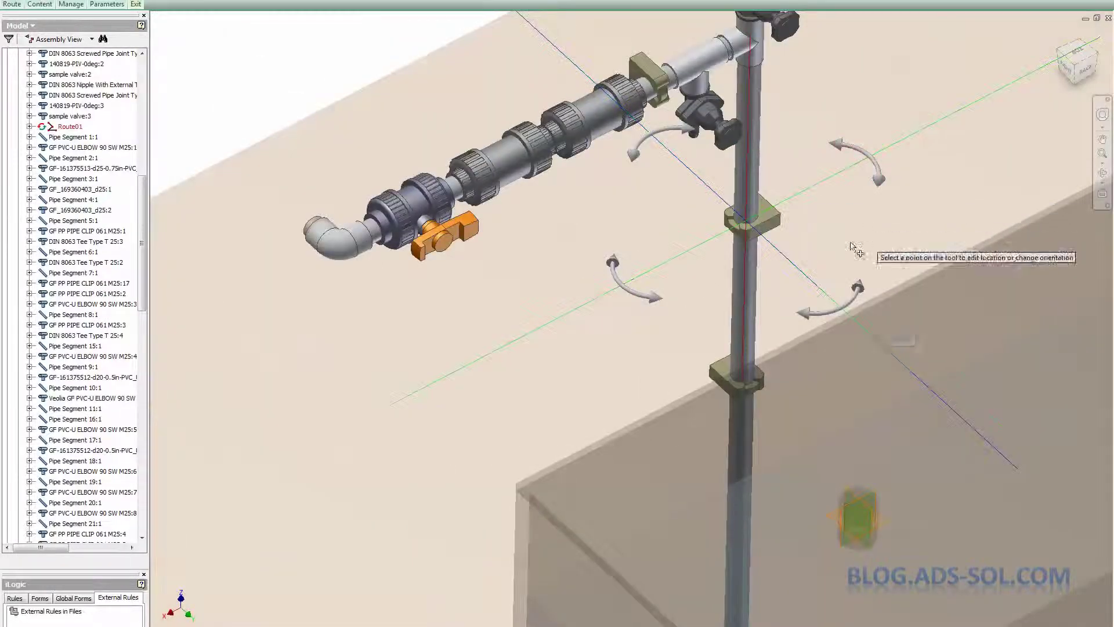
right_click(828, 254)
left_click(860, 294)
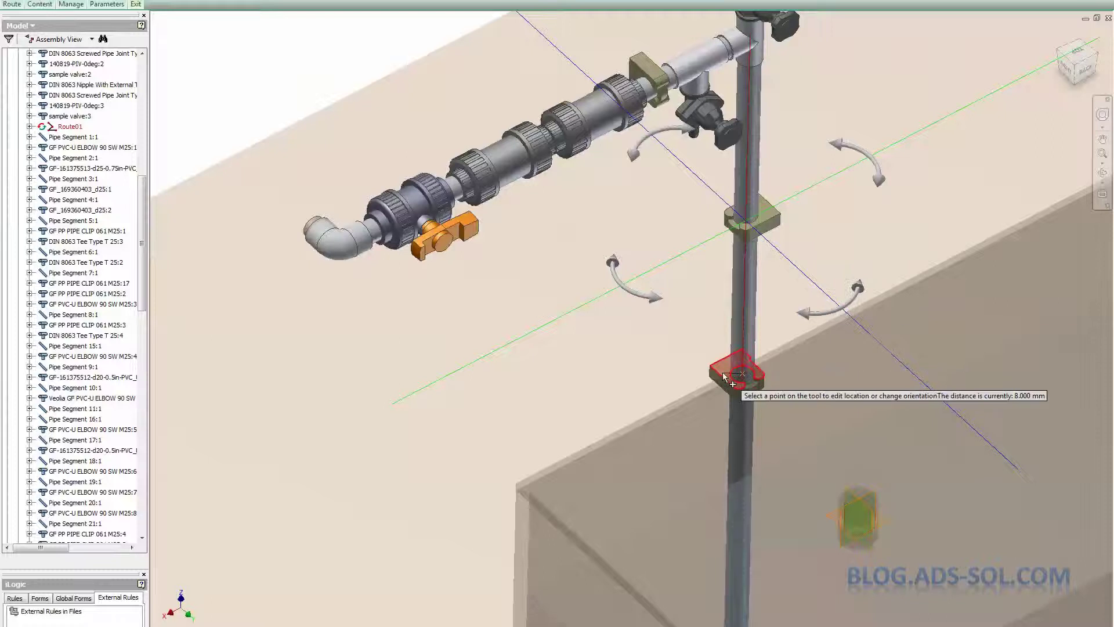
Position the new pipe clip at a 50 mm distance from the existing clip below it and finish the placement.
mouse_move(723, 373)
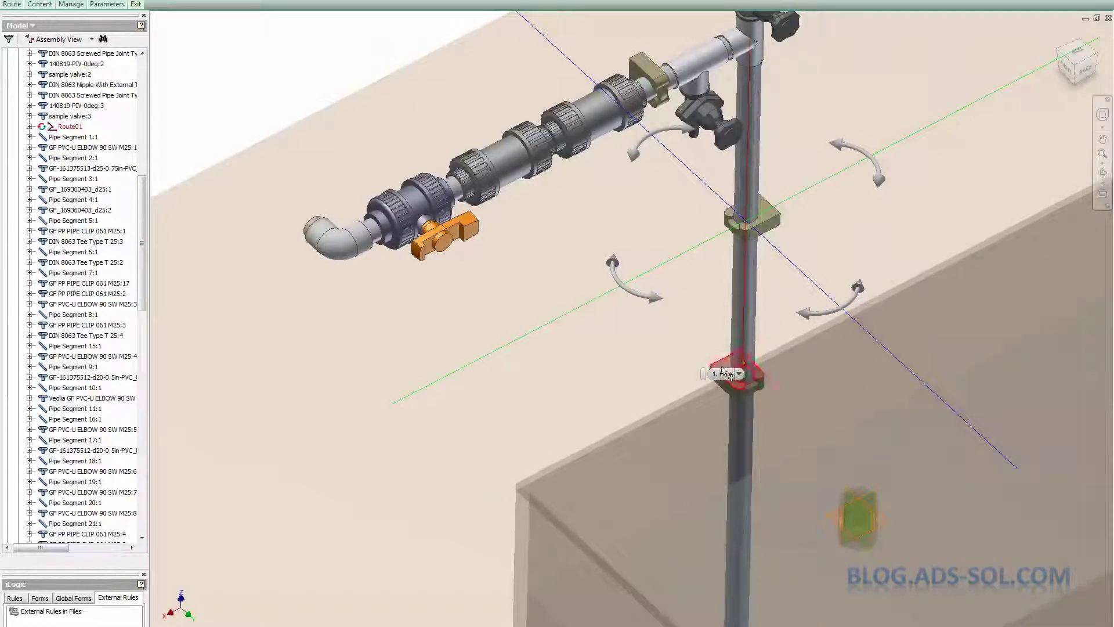
left_click(724, 374)
type("50")
key("Return")
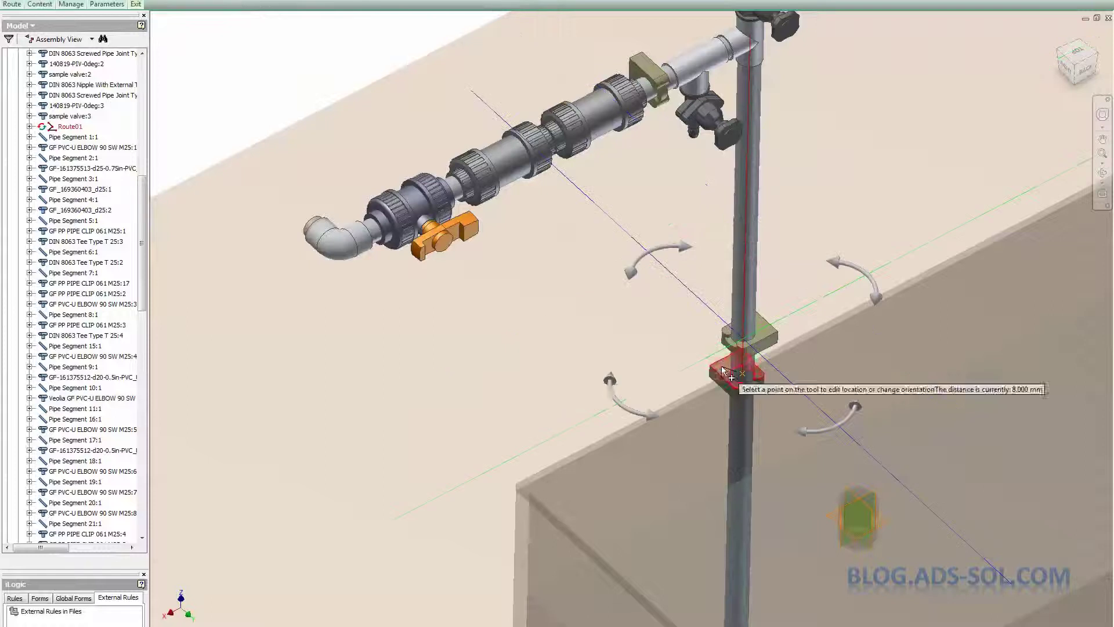
right_click(557, 368)
left_click(584, 385)
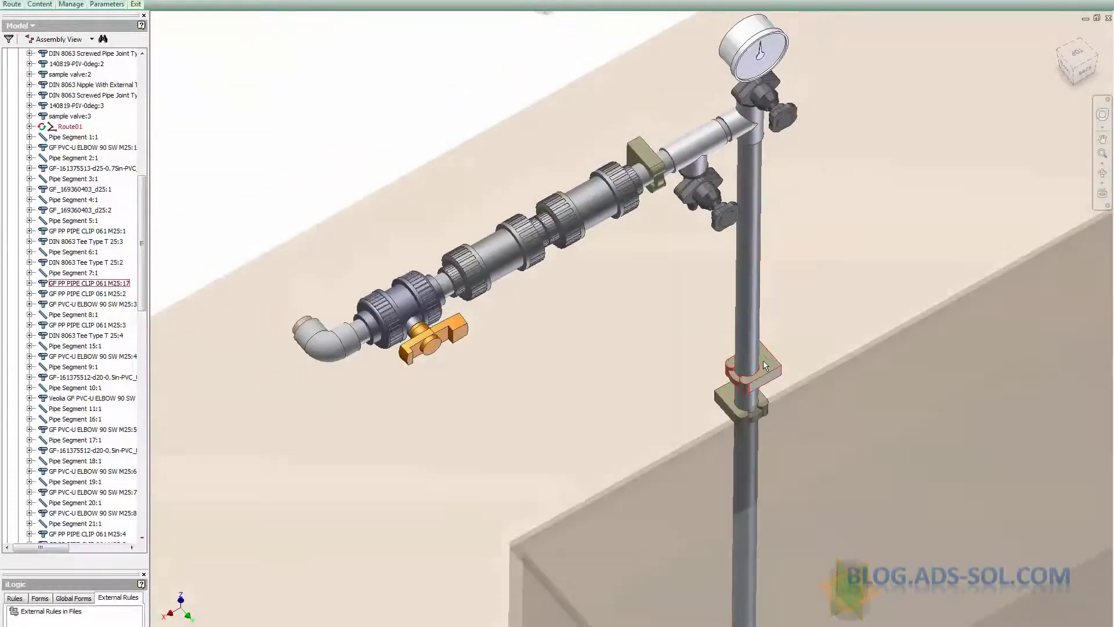
Review the ND sizes available for the new pipe clip with Change Size, leaving its size unchanged.
left_click(764, 361)
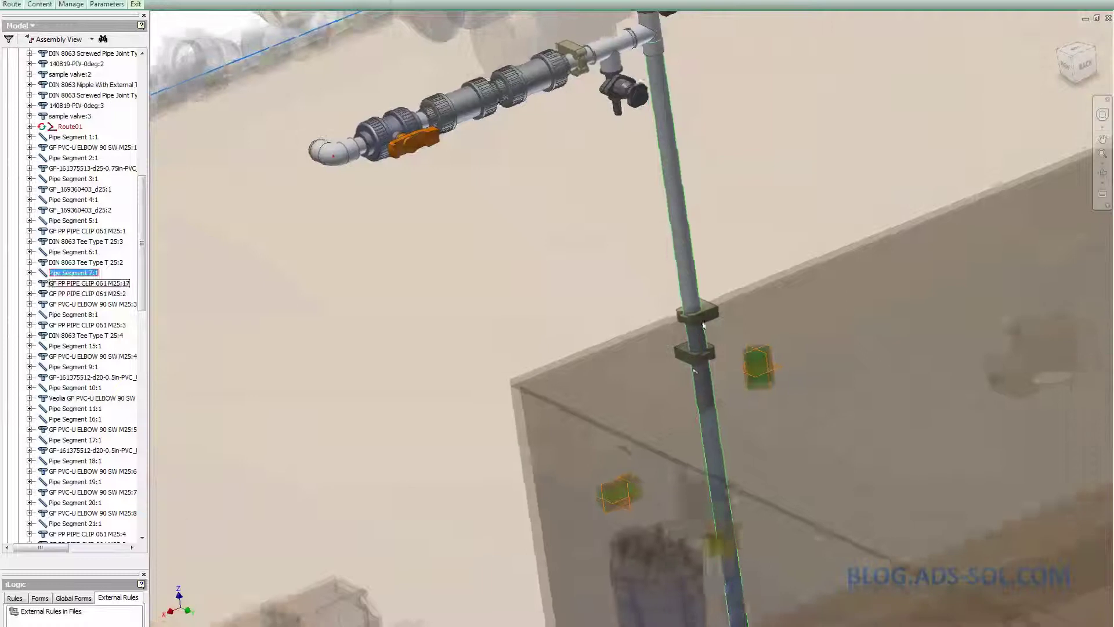
left_click(701, 325)
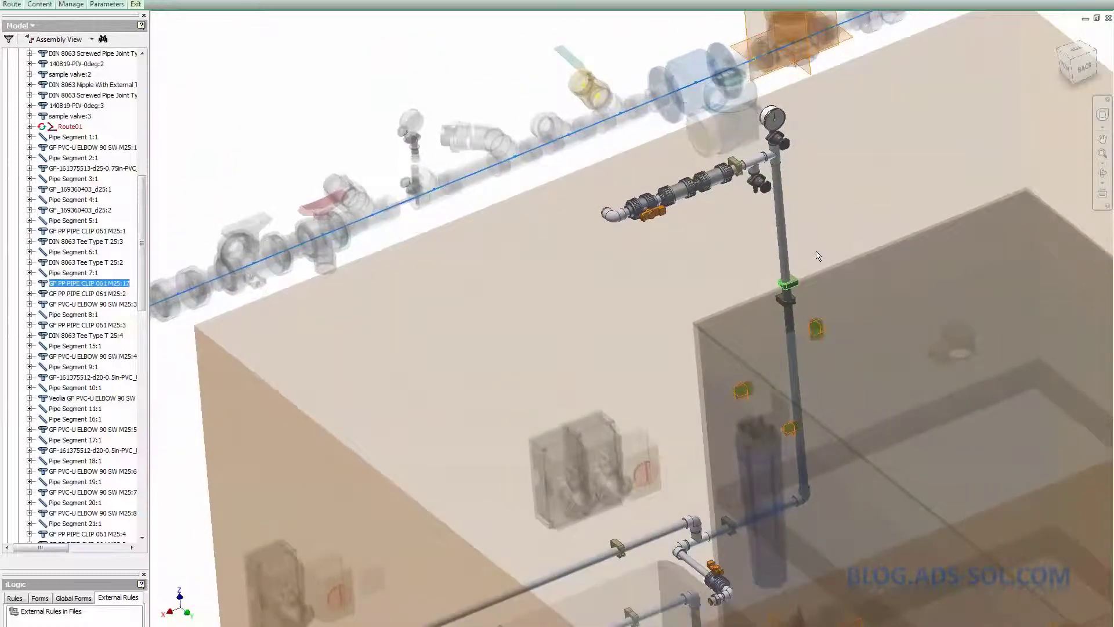
right_click(819, 256)
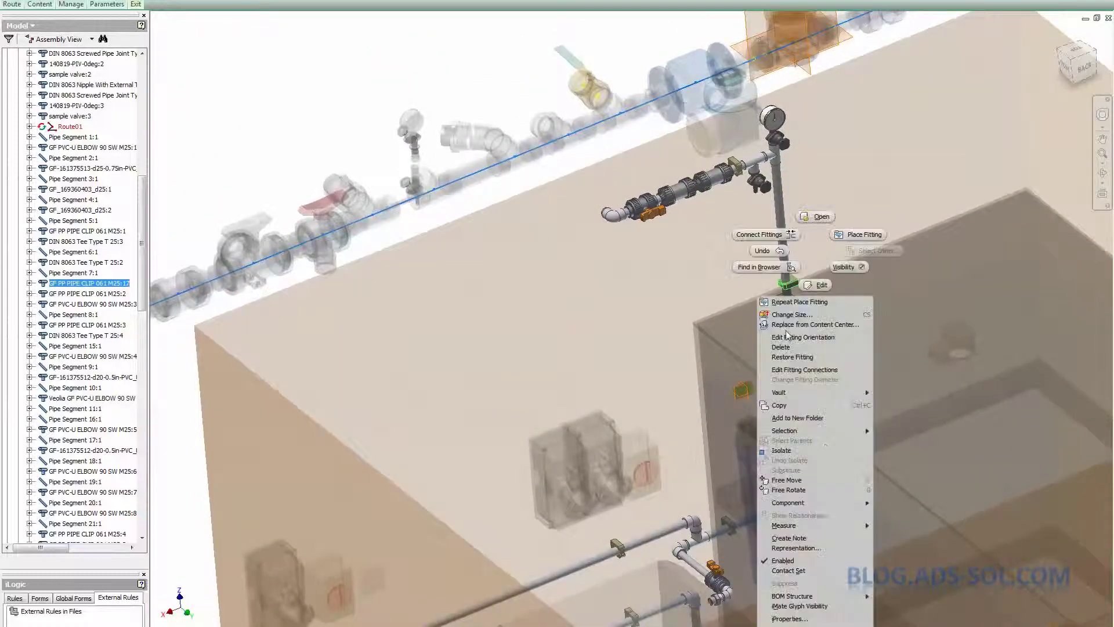
left_click(790, 315)
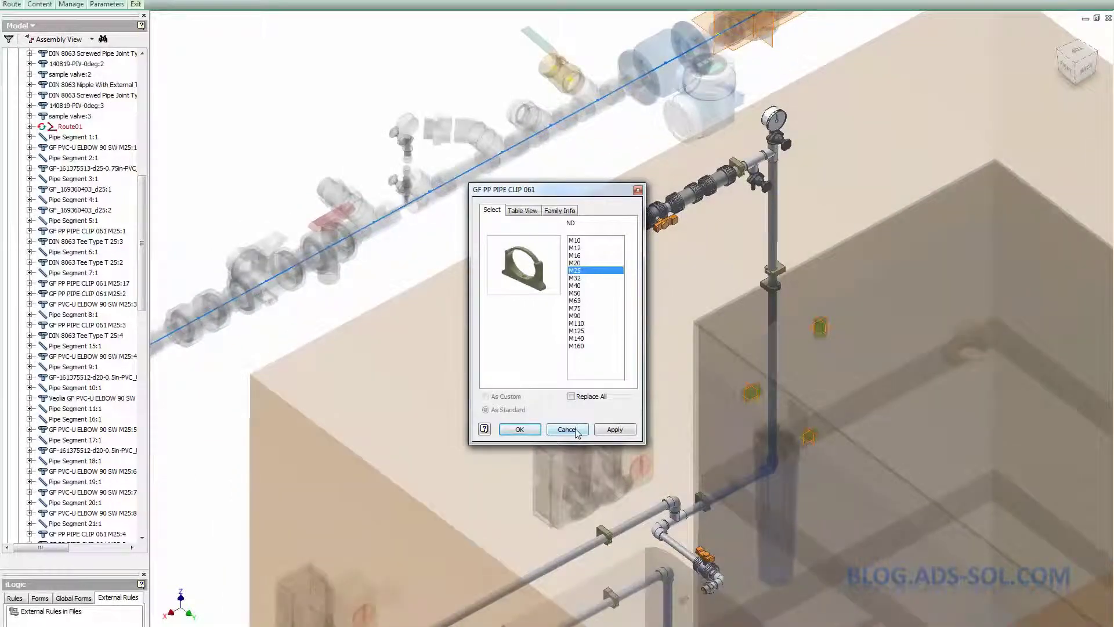
left_click(577, 431)
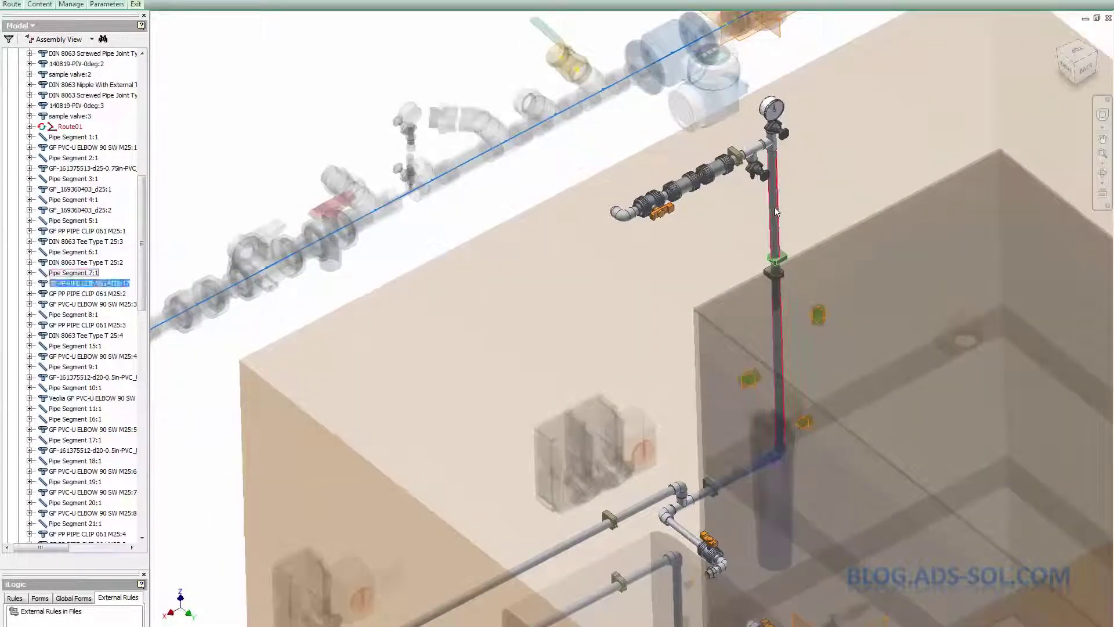